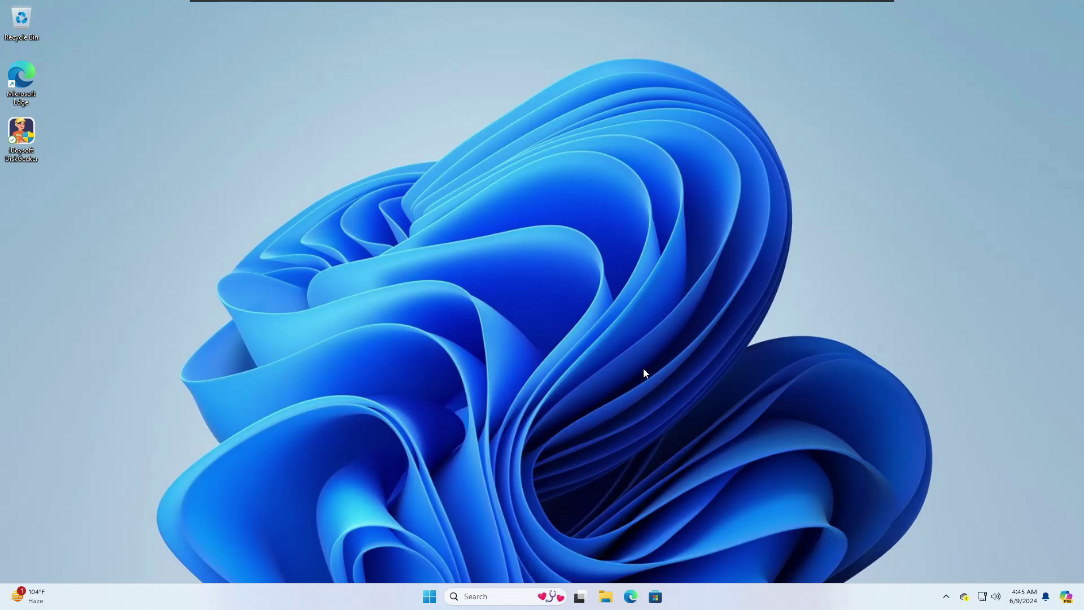
Step: Launch Edge and search the web for 'sysinternals download'
click(630, 597)
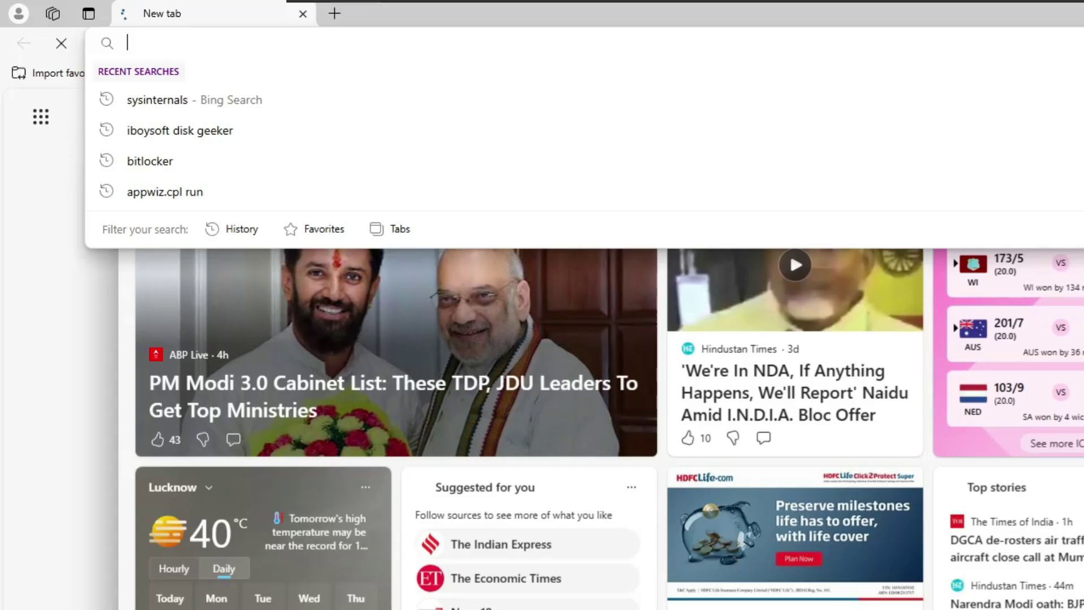
text(sys)
key(Right)
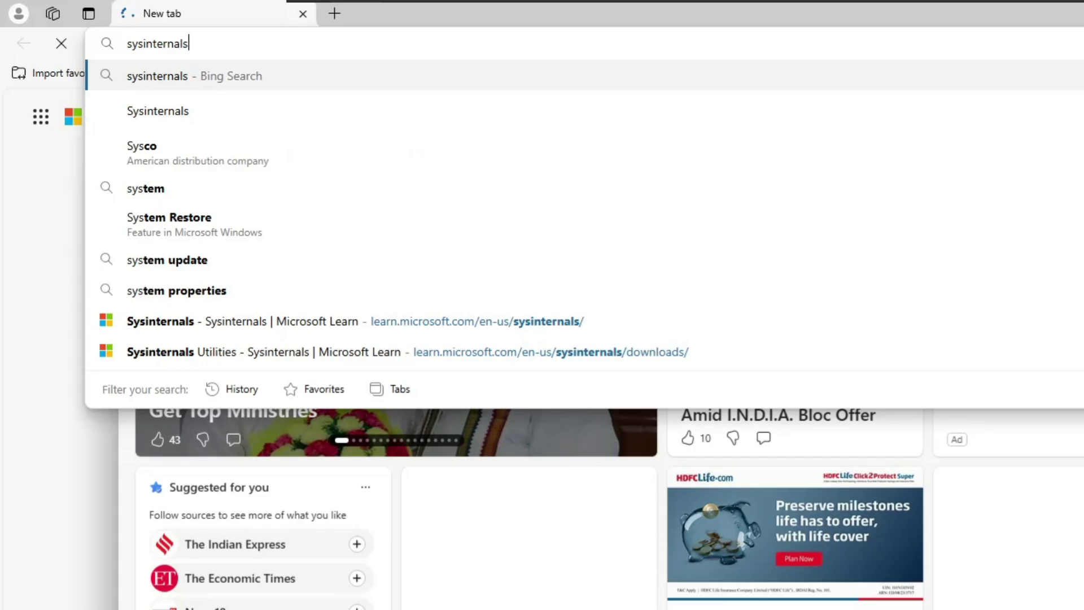
text(download)
key(Return)
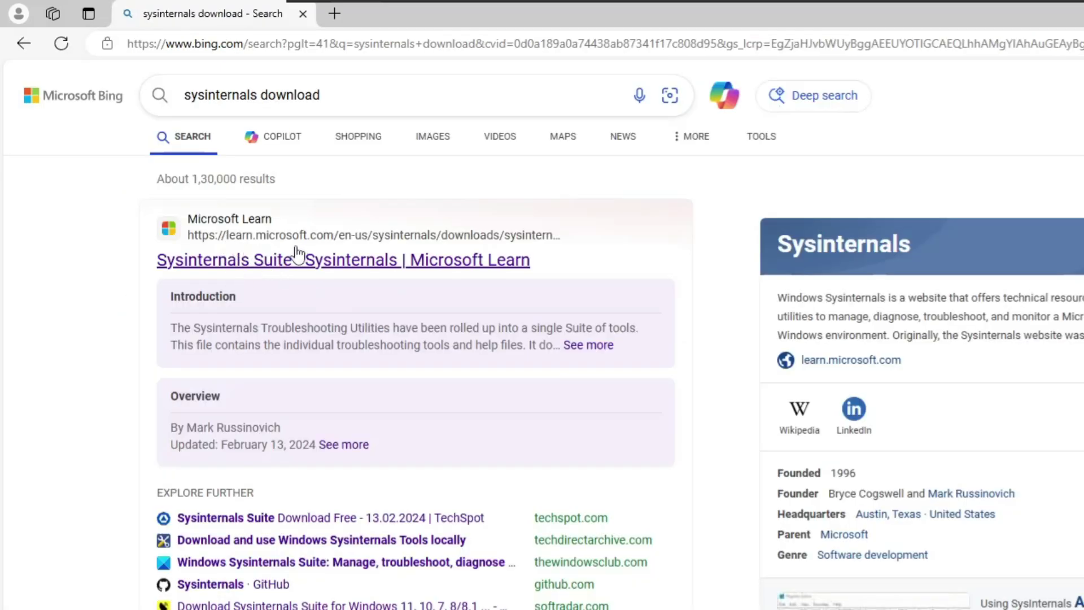
Step: Open the Microsoft Learn Sysinternals Suite result and skim the page
click(330, 264)
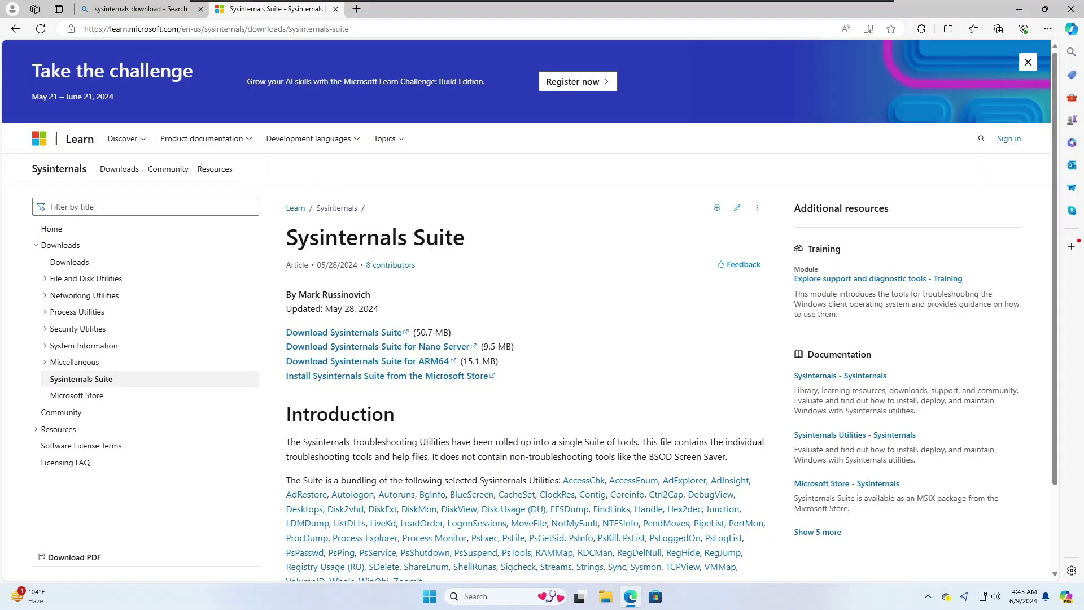
scroll(416, 278, down, 3)
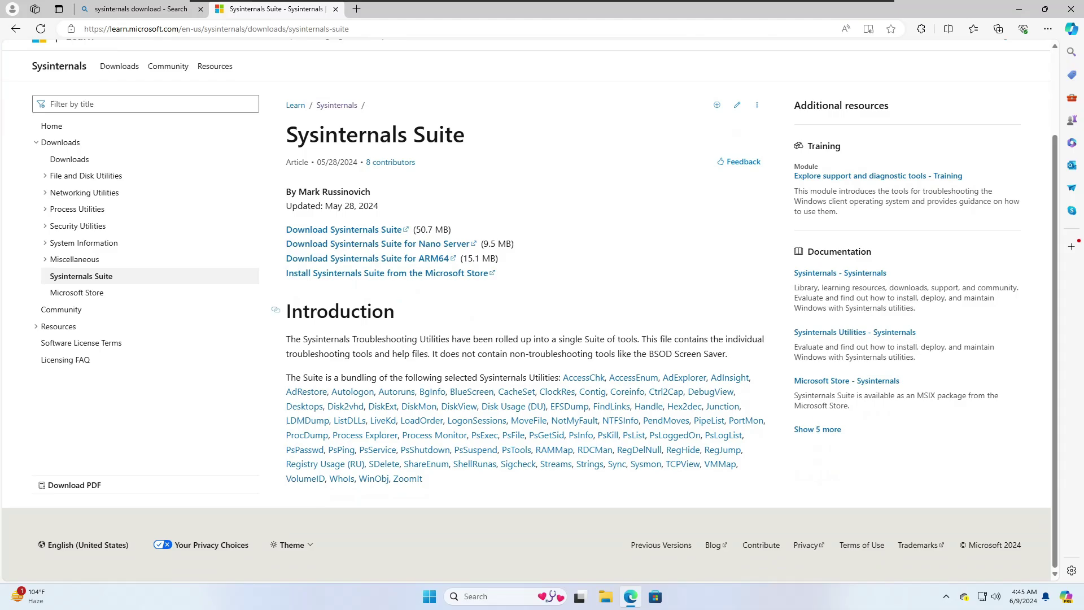
scroll(35, 234, up, 3)
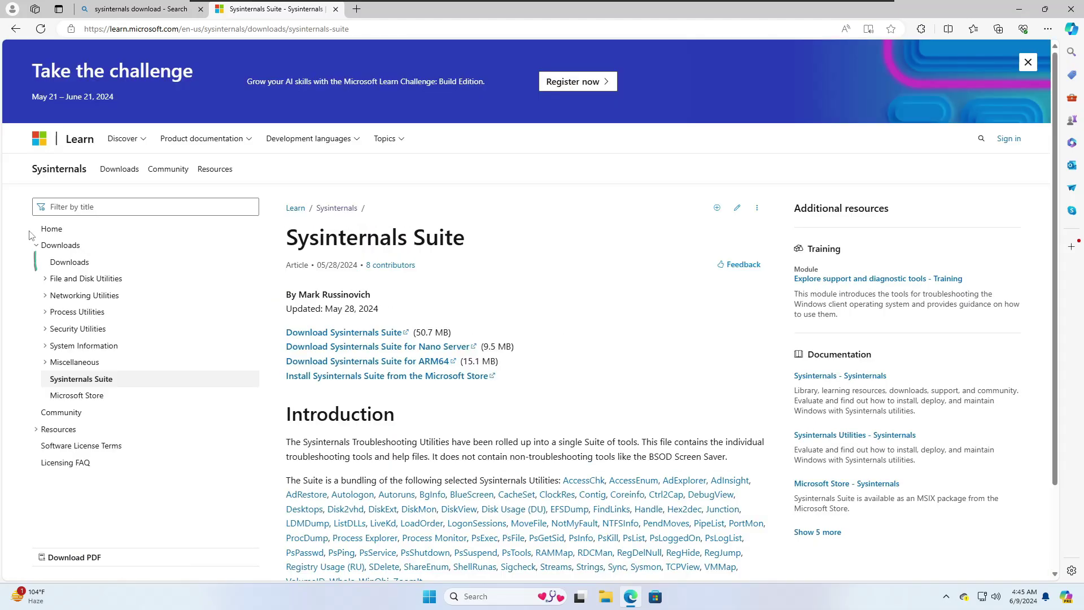
Step: Go to the Sysinternals Utilities Index and browse down through the tools list
click(71, 264)
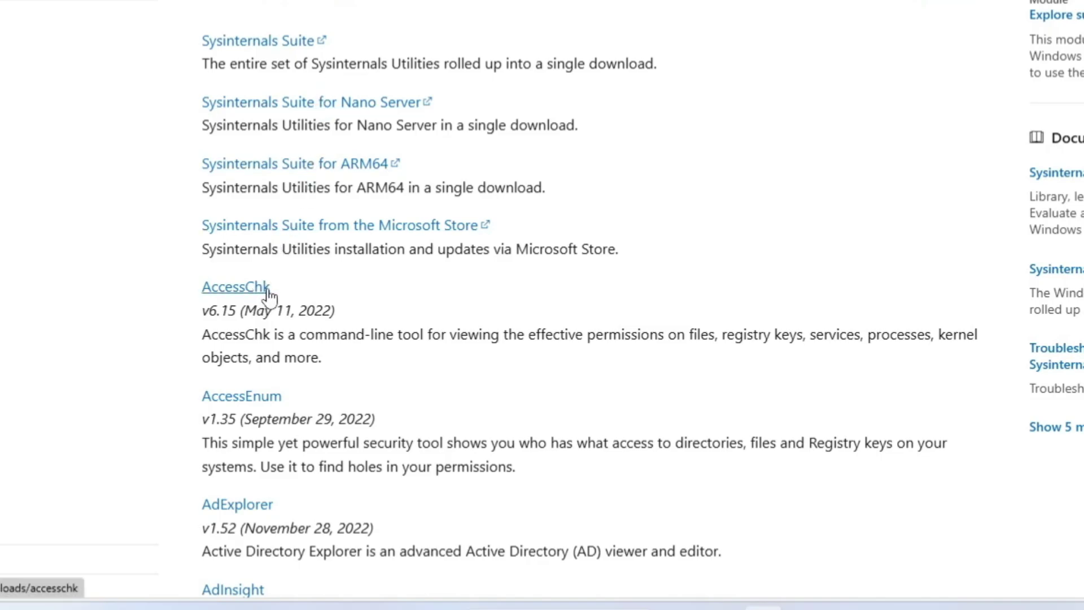
scroll(266, 293, down, 3)
scroll(542, 305, down, 6)
scroll(259, 325, down, 6)
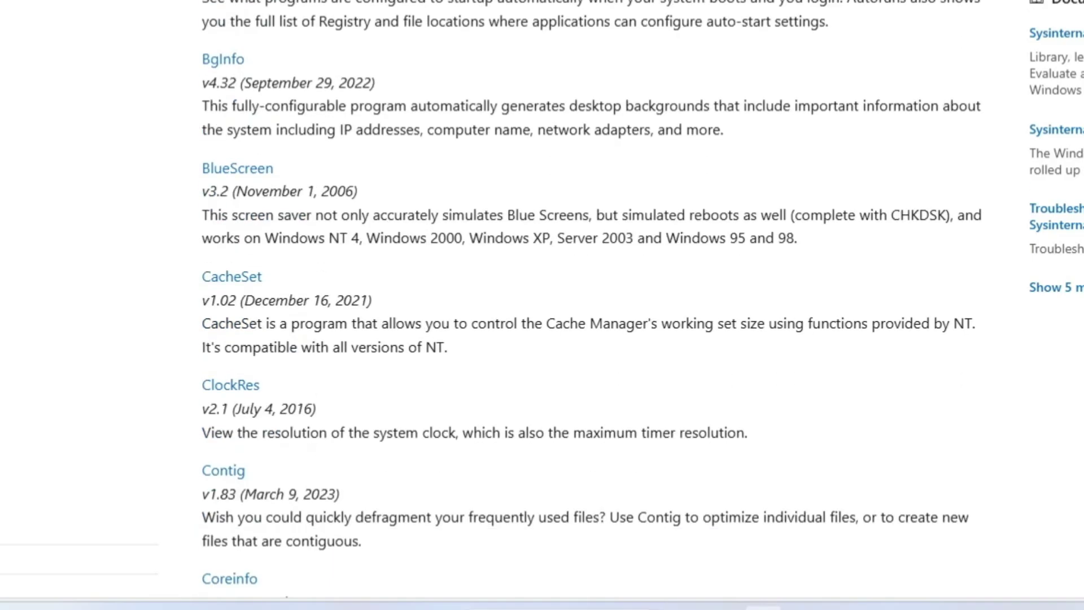
scroll(592, 299, down, 2)
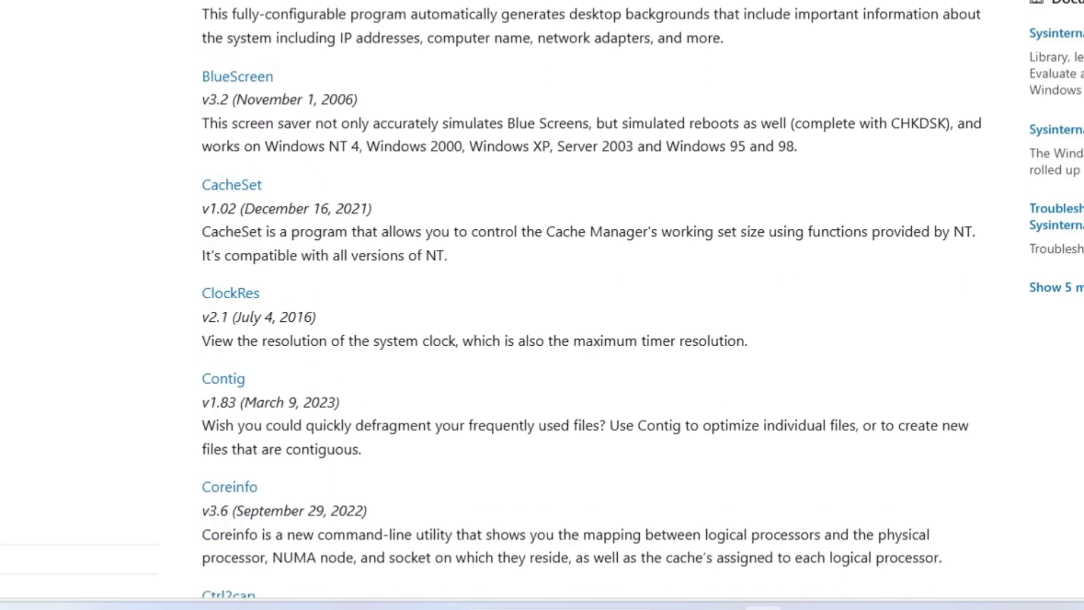
scroll(261, 235, down, 16)
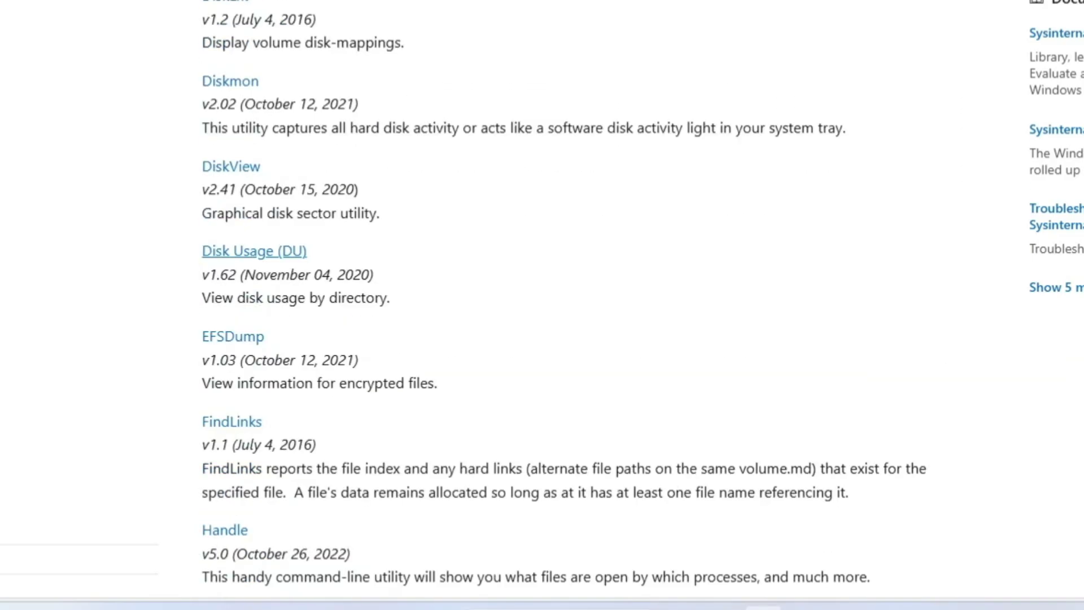
scroll(269, 273, down, 20)
scroll(280, 287, down, 13)
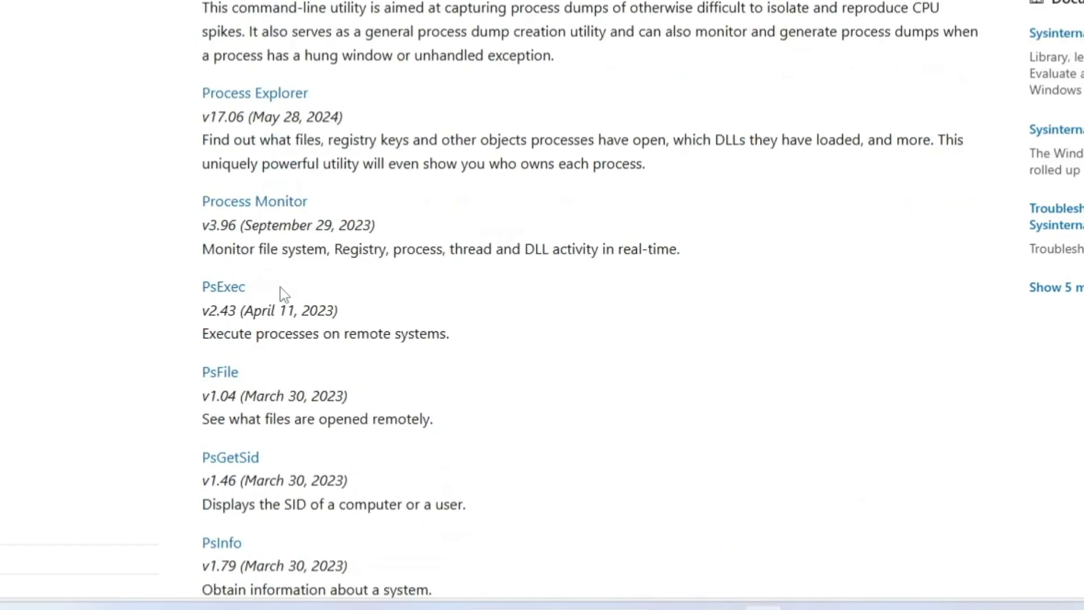
scroll(260, 136, down, 4)
scroll(266, 159, down, 4)
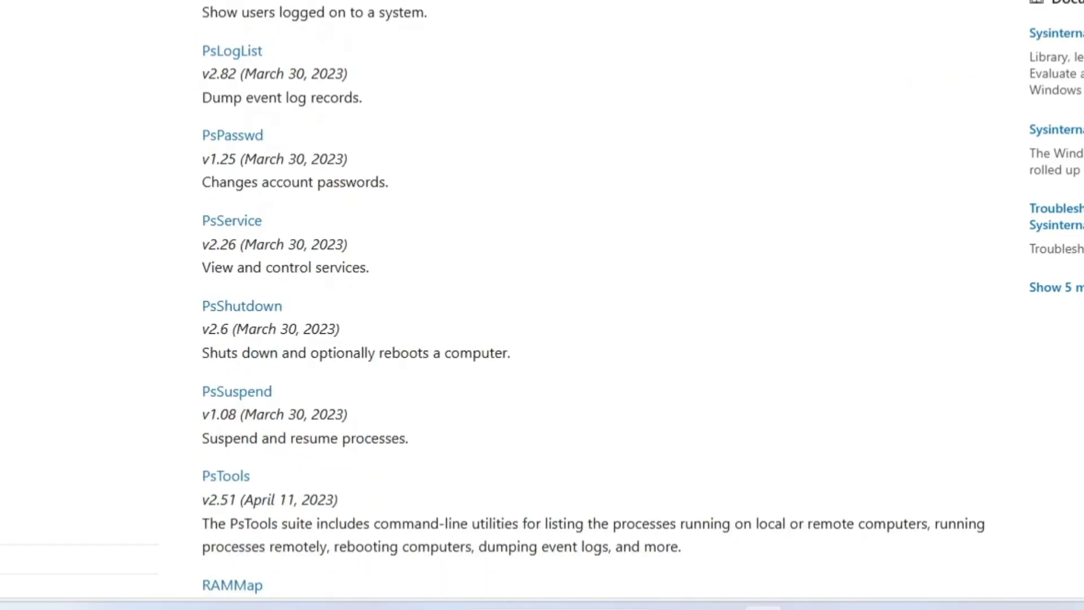
scroll(268, 164, down, 5)
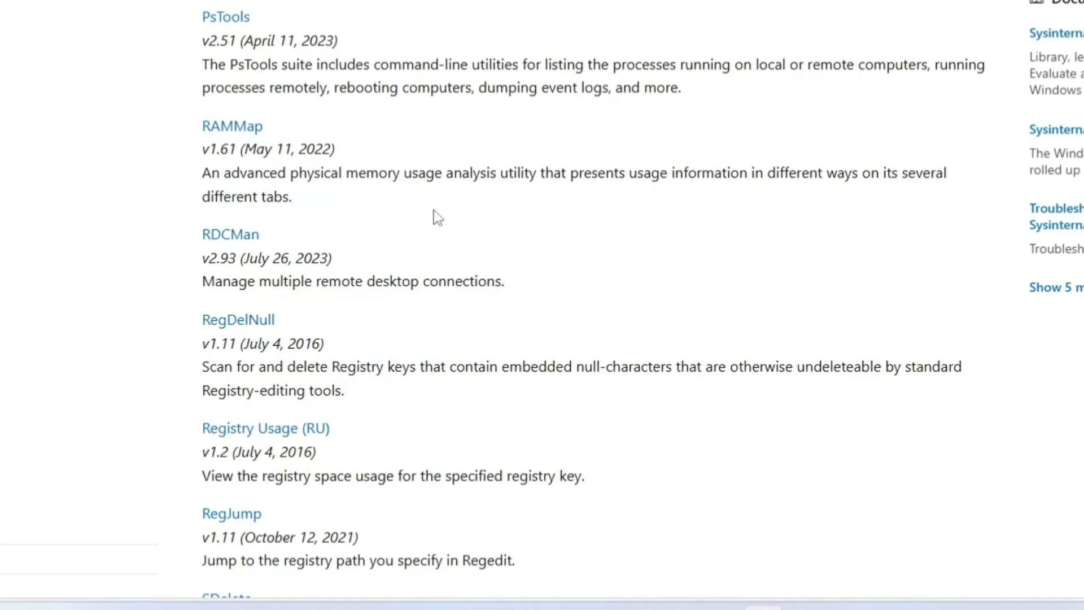
scroll(319, 223, down, 3)
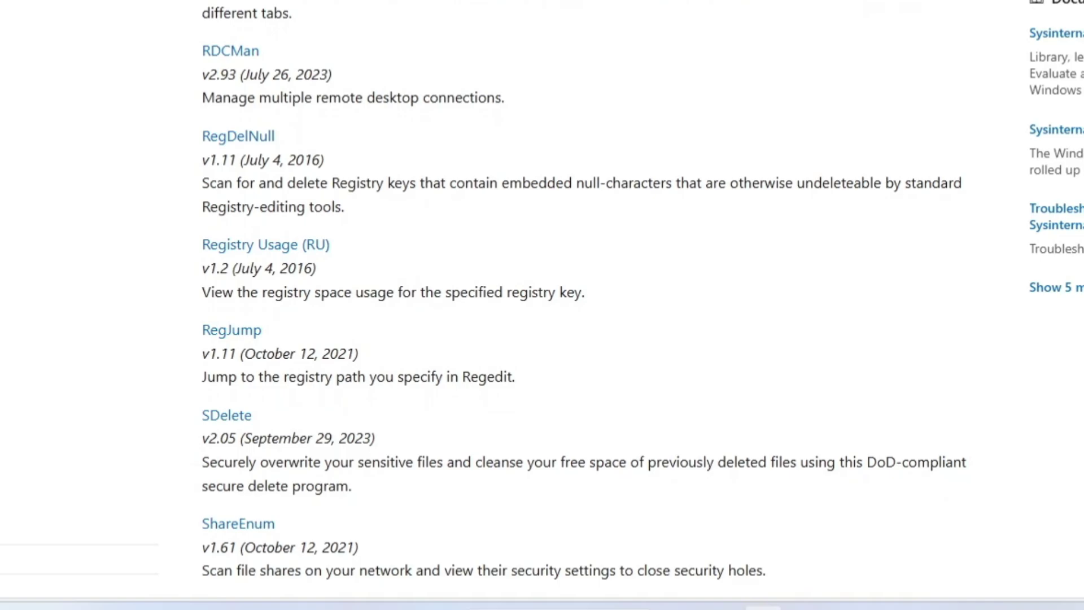
scroll(315, 215, down, 3)
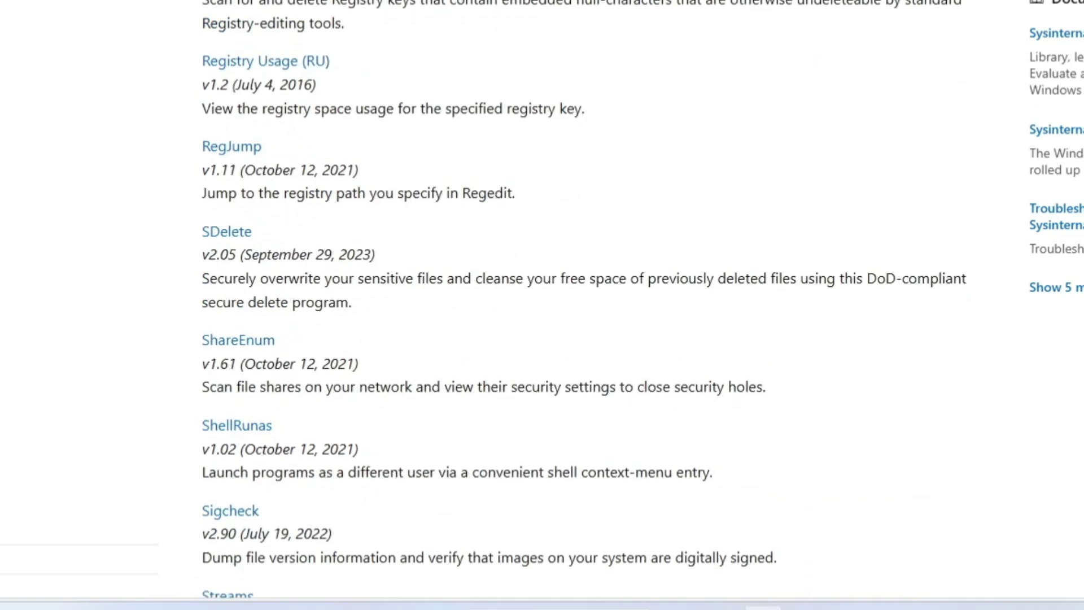
scroll(302, 196, down, 3)
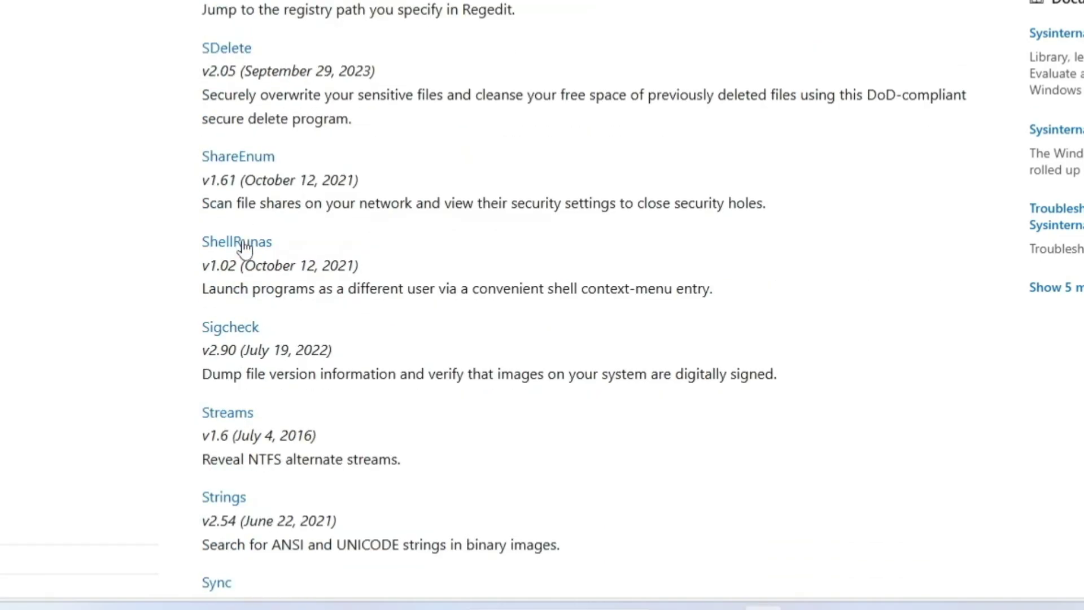
scroll(248, 345, down, 3)
scroll(489, 299, down, 3)
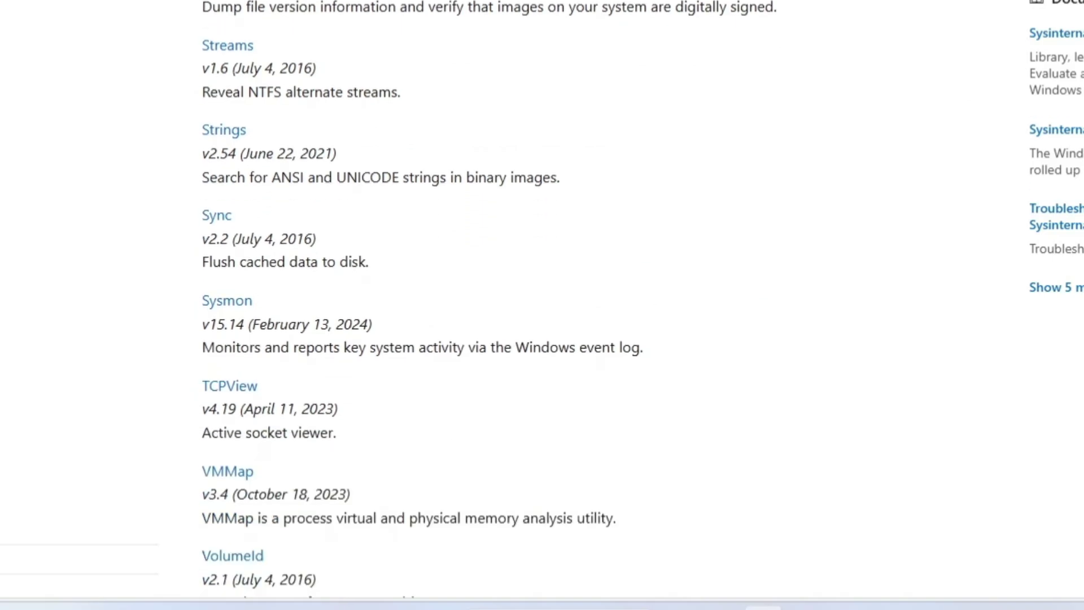
Step: Return to the top and download the complete SysinternalsSuite.zip (50.7 MB)
scroll(378, 252, up, 7)
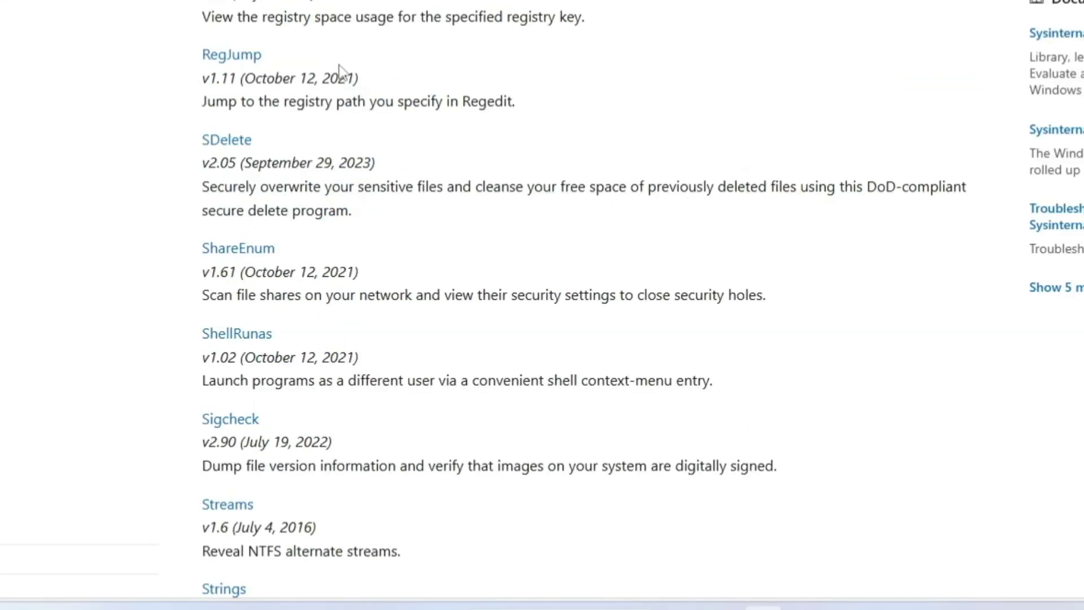
scroll(542, 305, up, 10)
scroll(316, 93, up, 15)
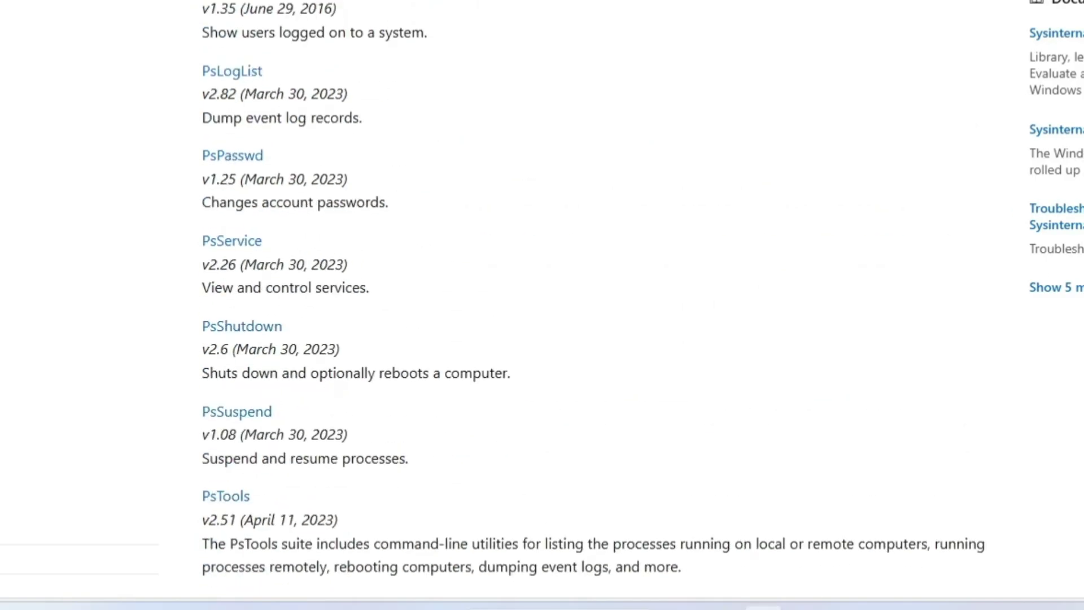
scroll(309, 91, up, 15)
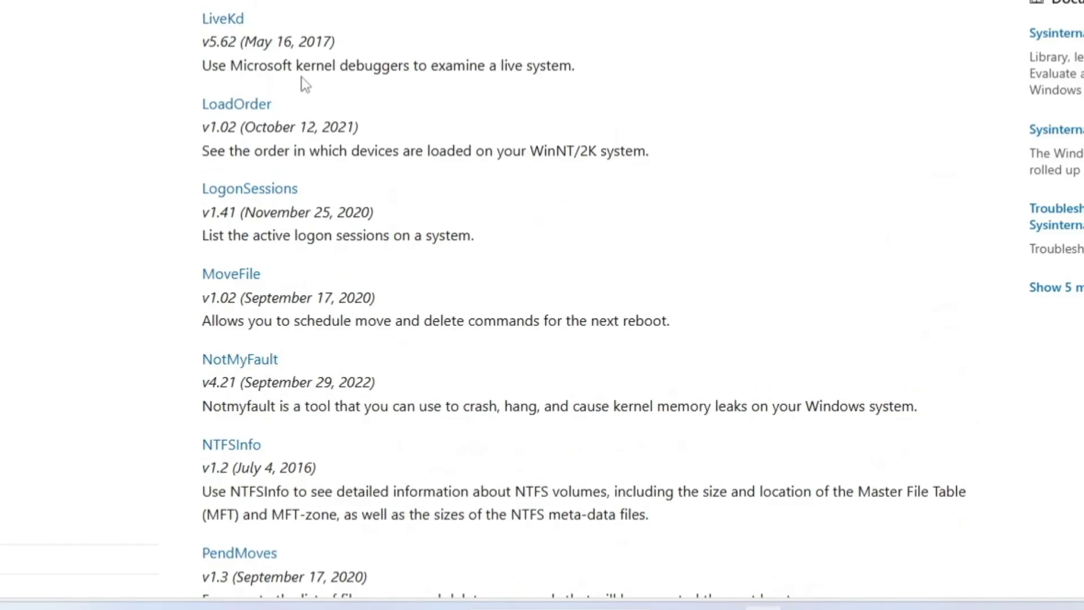
scroll(298, 74, up, 15)
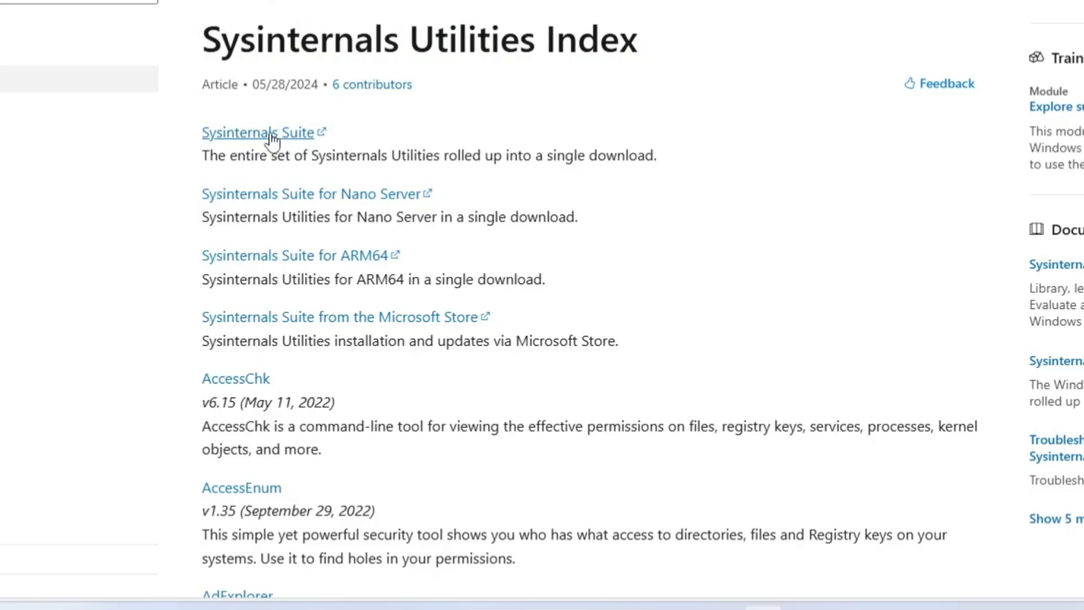
click(271, 137)
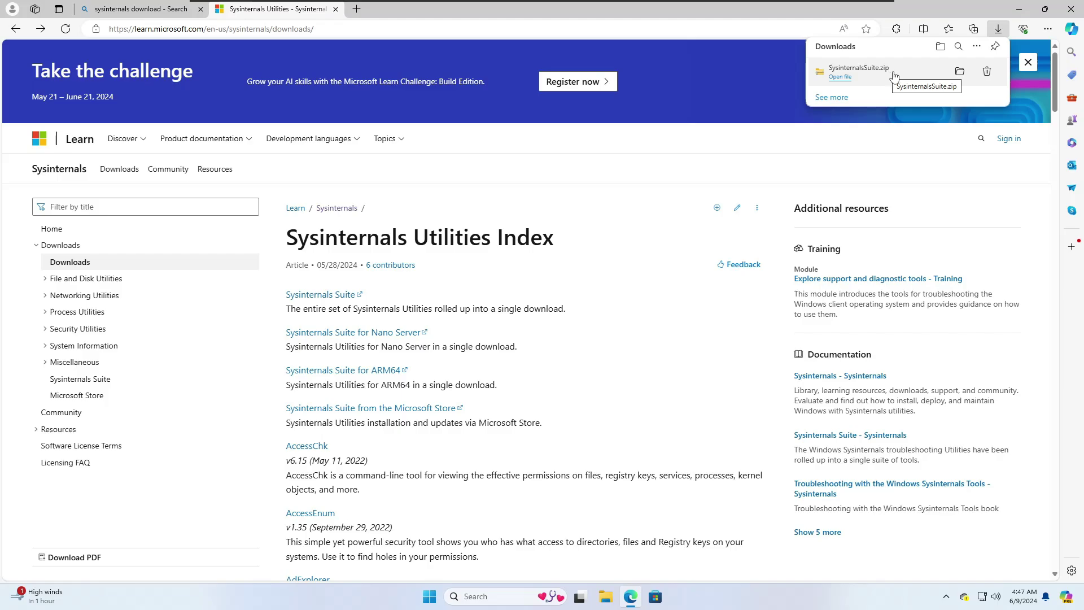
Step: Extract the downloaded SysinternalsSuite zip into its own folder in Downloads
click(960, 72)
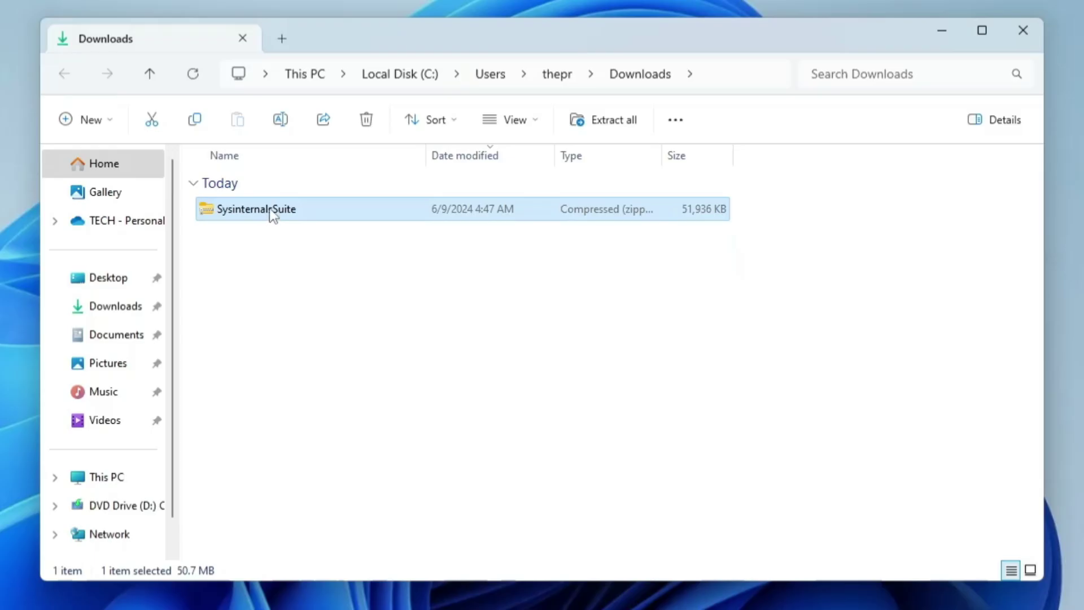
right_click(432, 229)
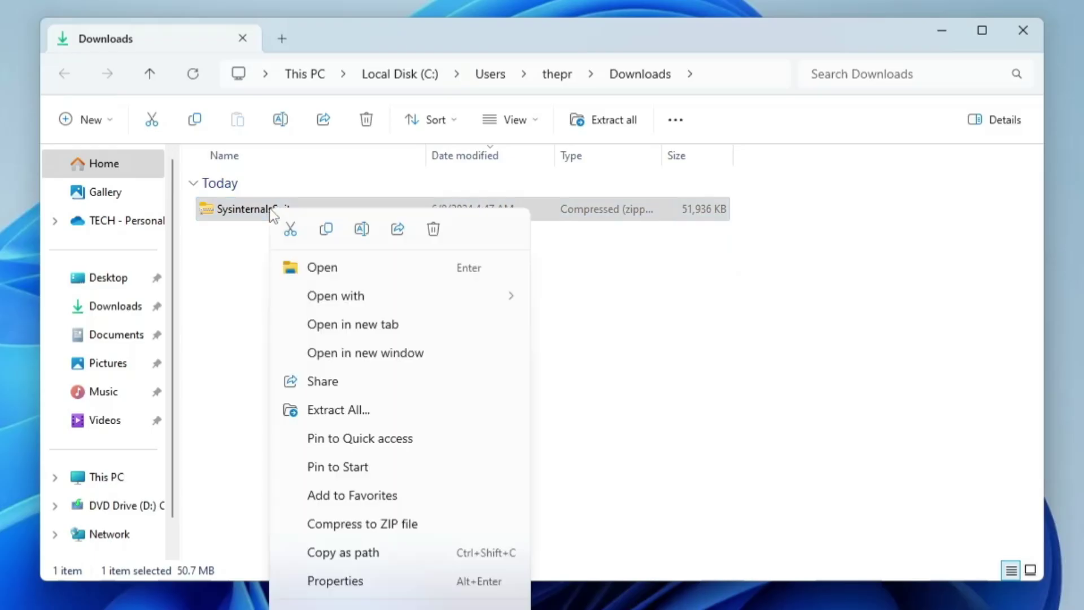
click(341, 412)
click(600, 493)
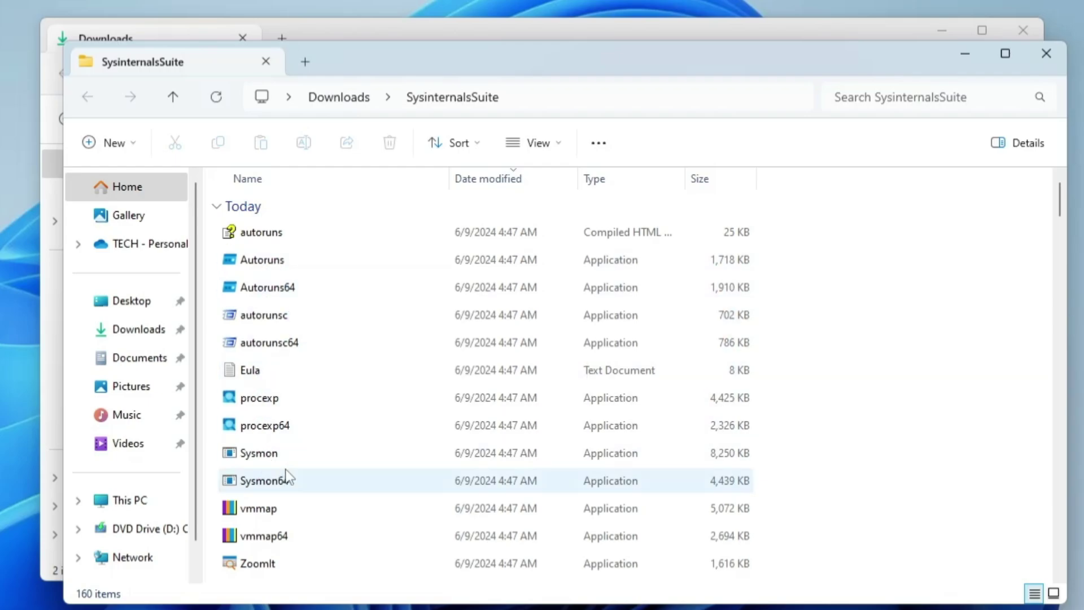
Step: Look through the extracted SysinternalsSuite files and select ZoomIt64
mouse_move(389, 348)
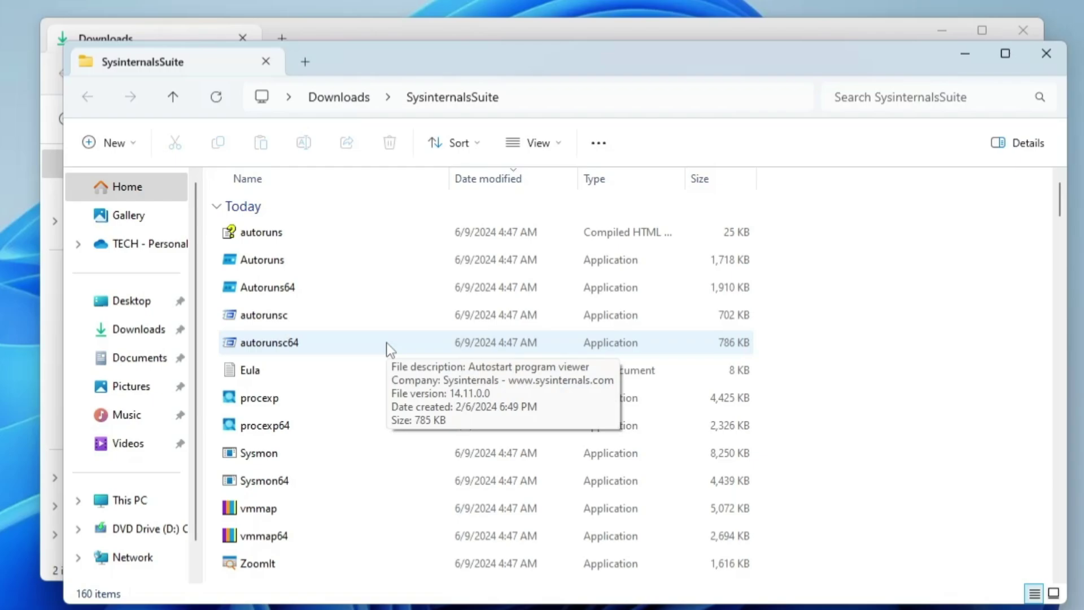
mouse_move(333, 288)
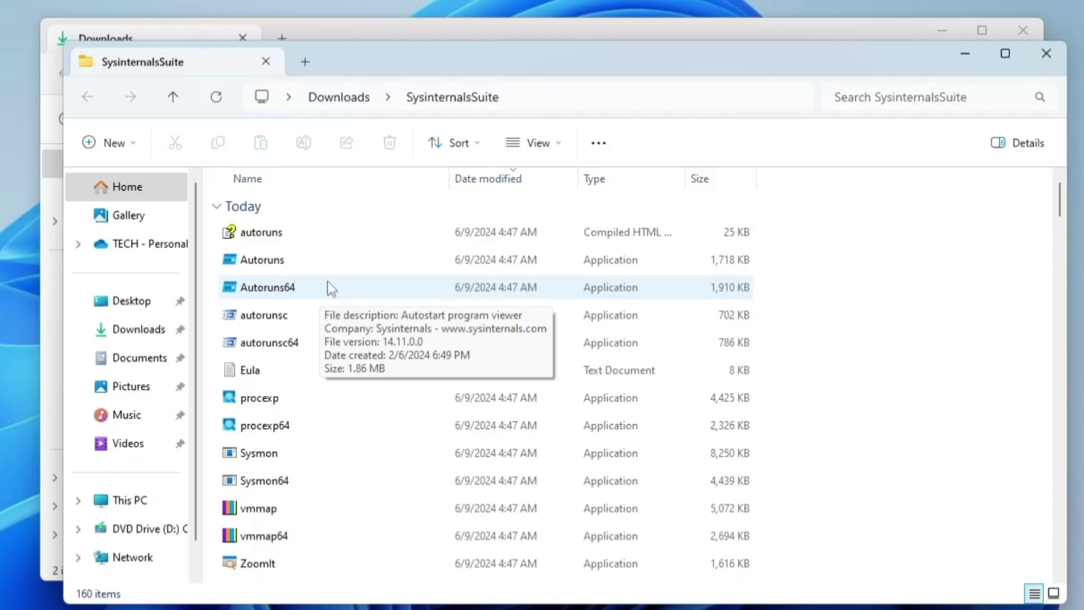
scroll(305, 333, down, 2)
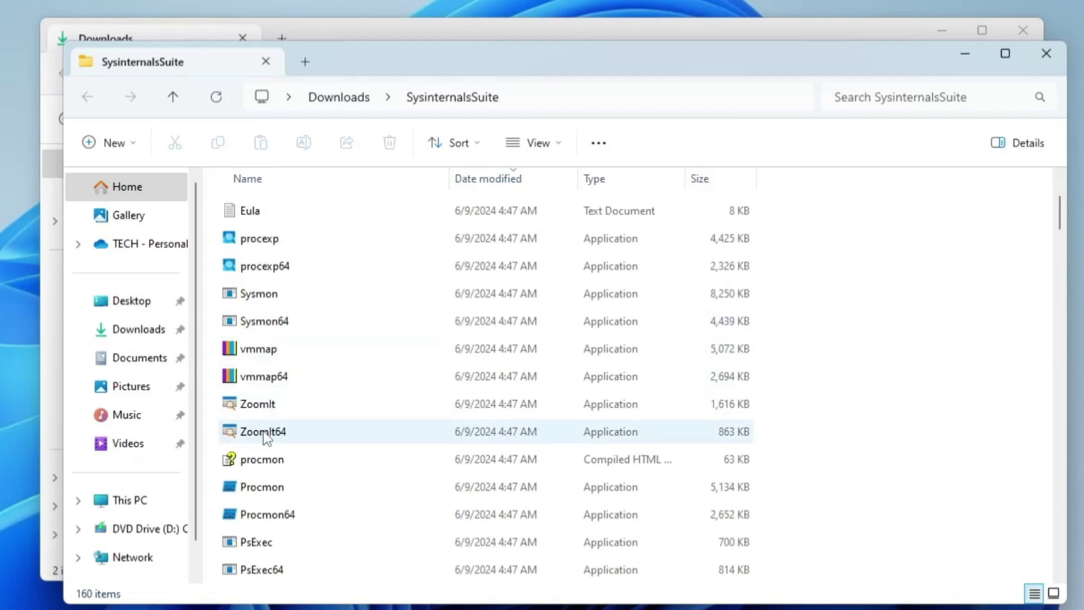
mouse_move(264, 415)
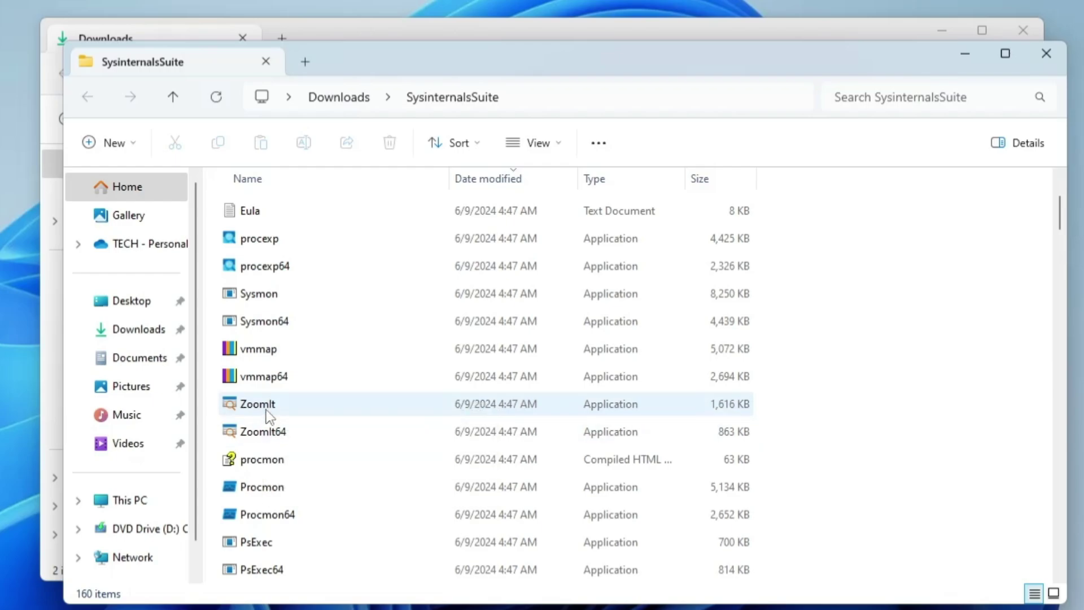
click(279, 436)
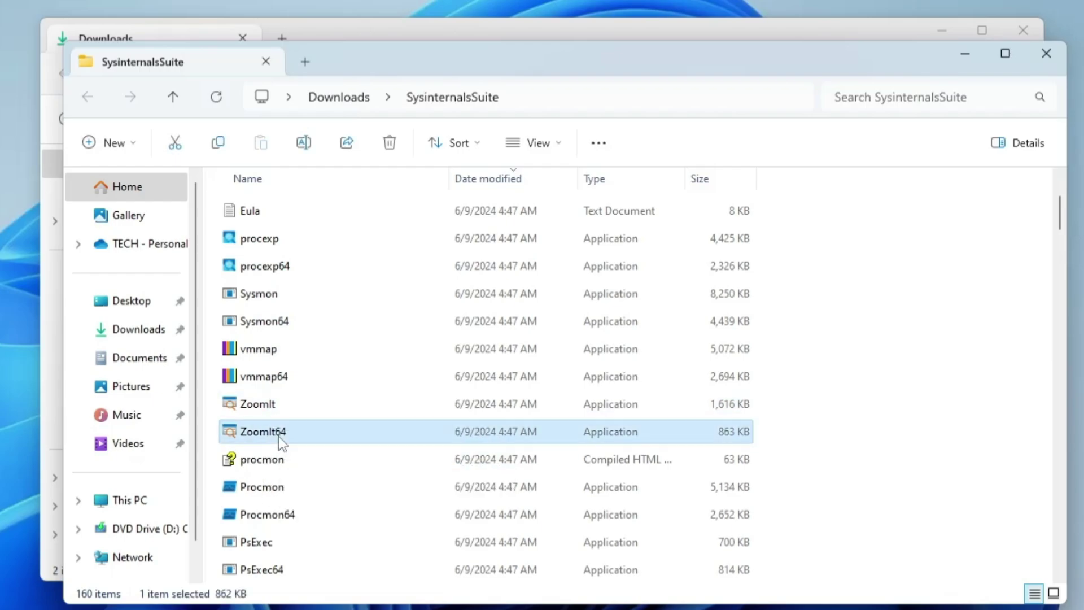
Step: Start ZoomIt64, agree to its license, and minimize both Explorer windows
double_click(280, 434)
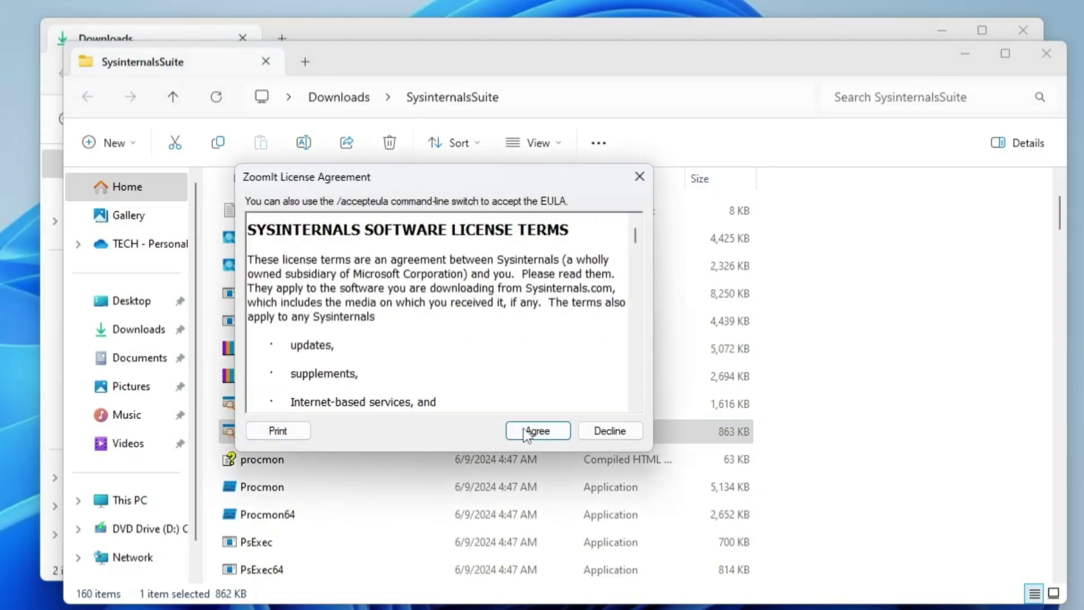
click(525, 432)
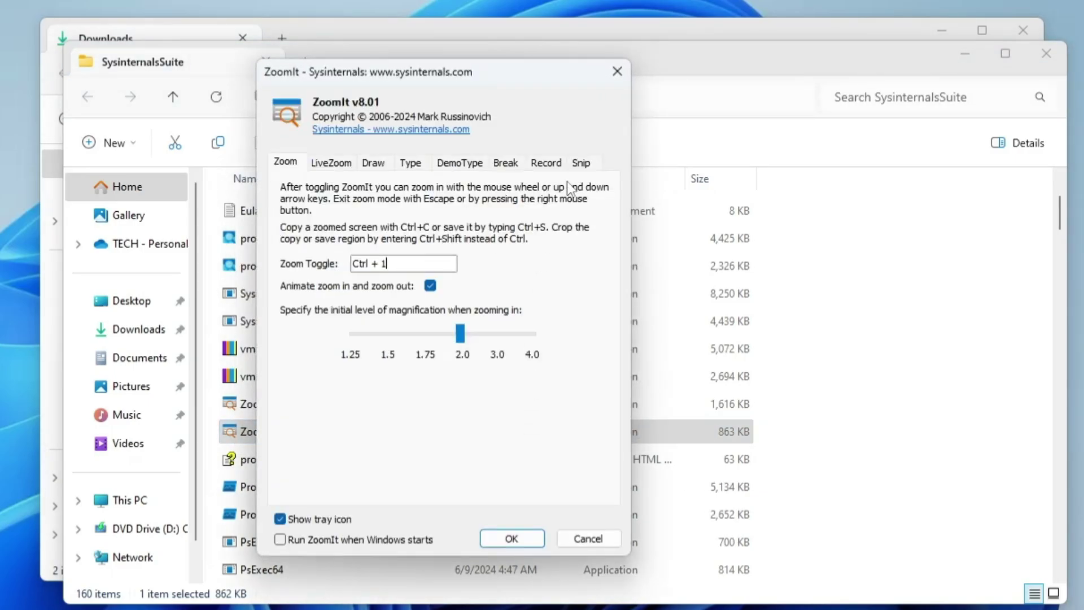
click(964, 52)
click(939, 30)
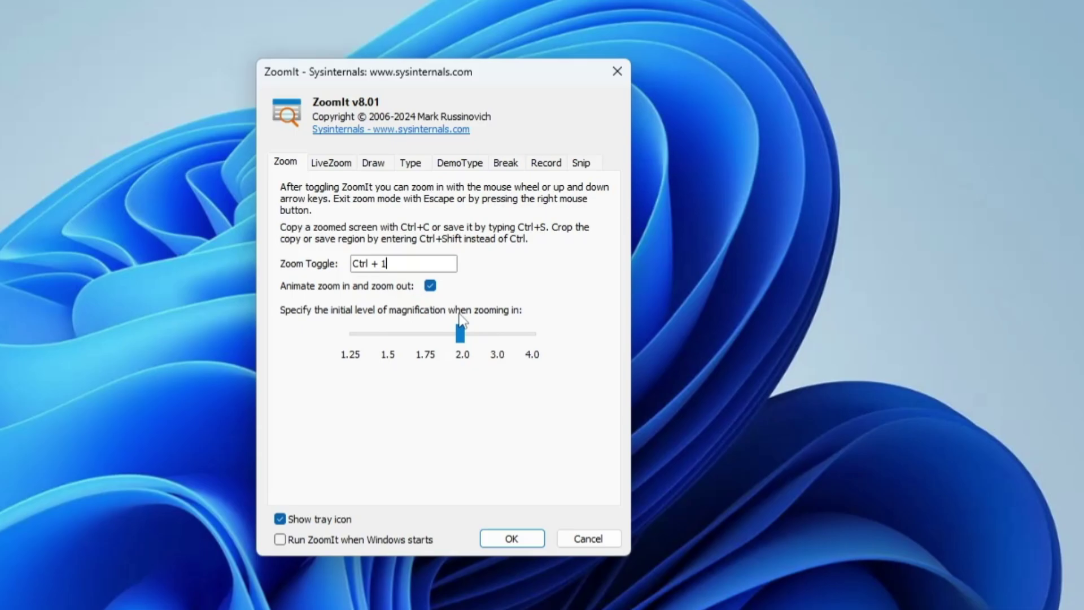
Step: Close the ZoomIt settings and restore Edge showing the Sysinternals page
click(512, 540)
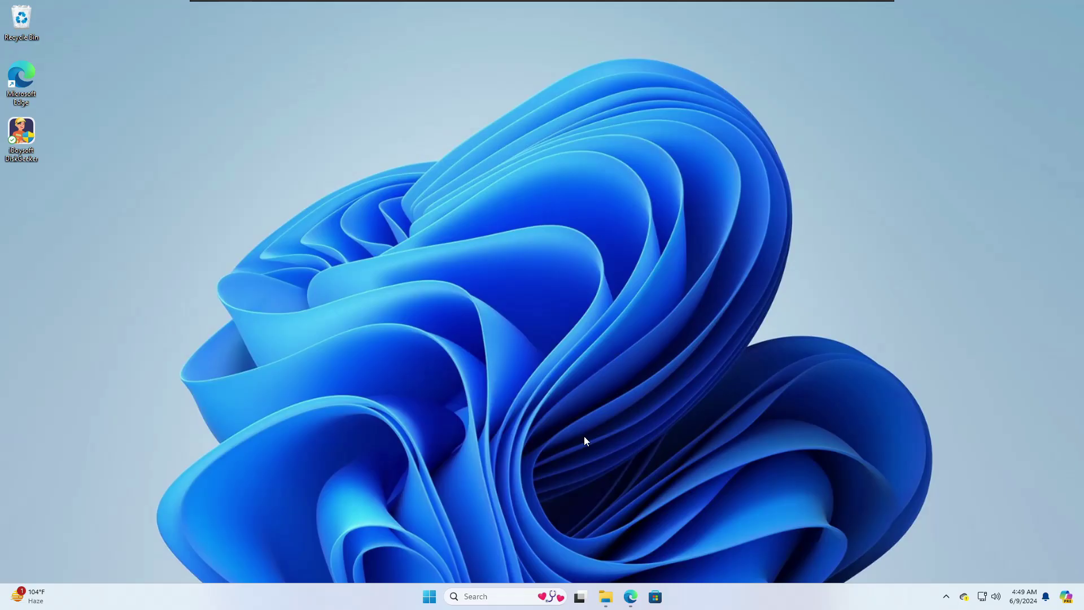
click(623, 595)
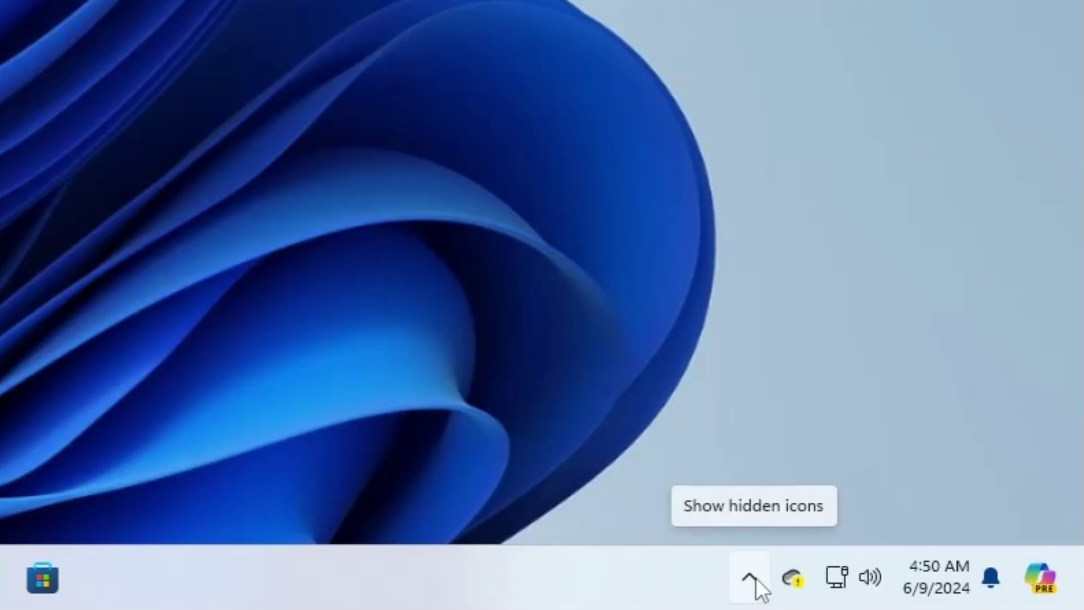
Step: Open ZoomIt Options from its tray icon and review the LiveZoom and Draw settings
click(753, 576)
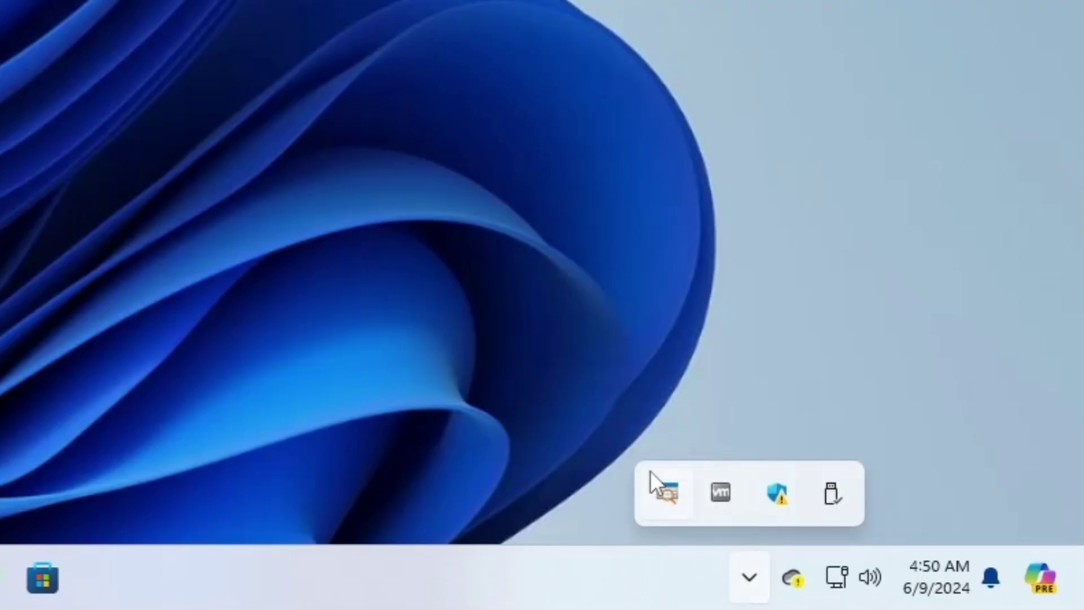
right_click(671, 499)
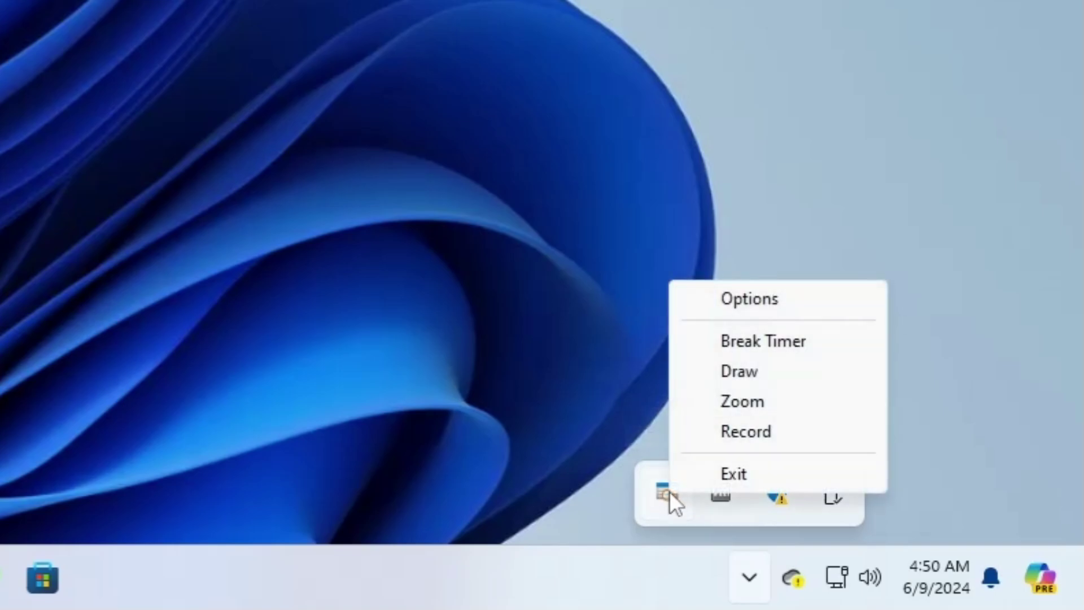
double_click(669, 492)
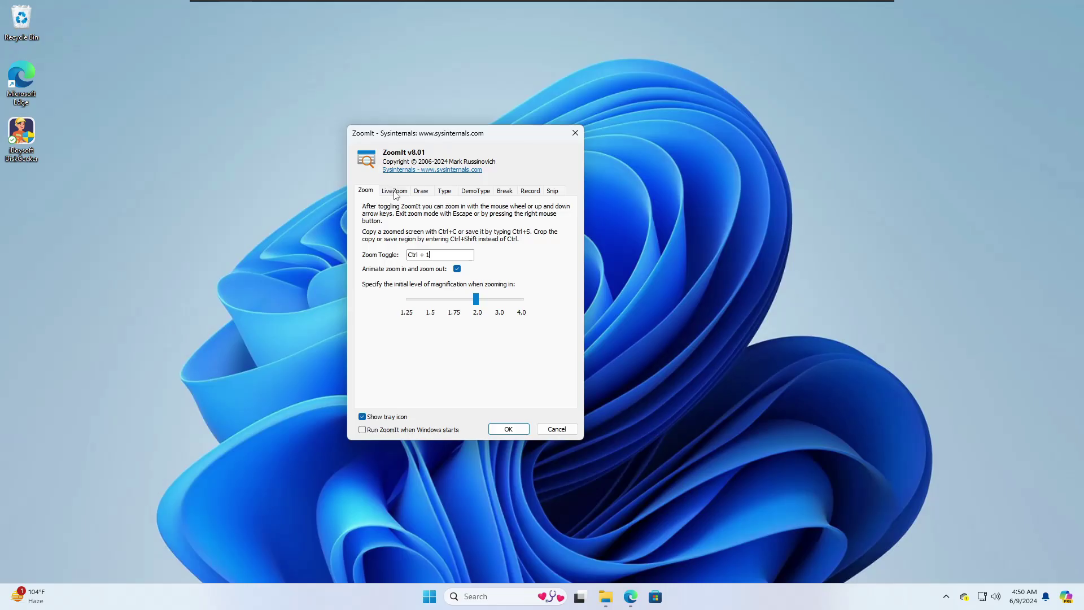
click(394, 191)
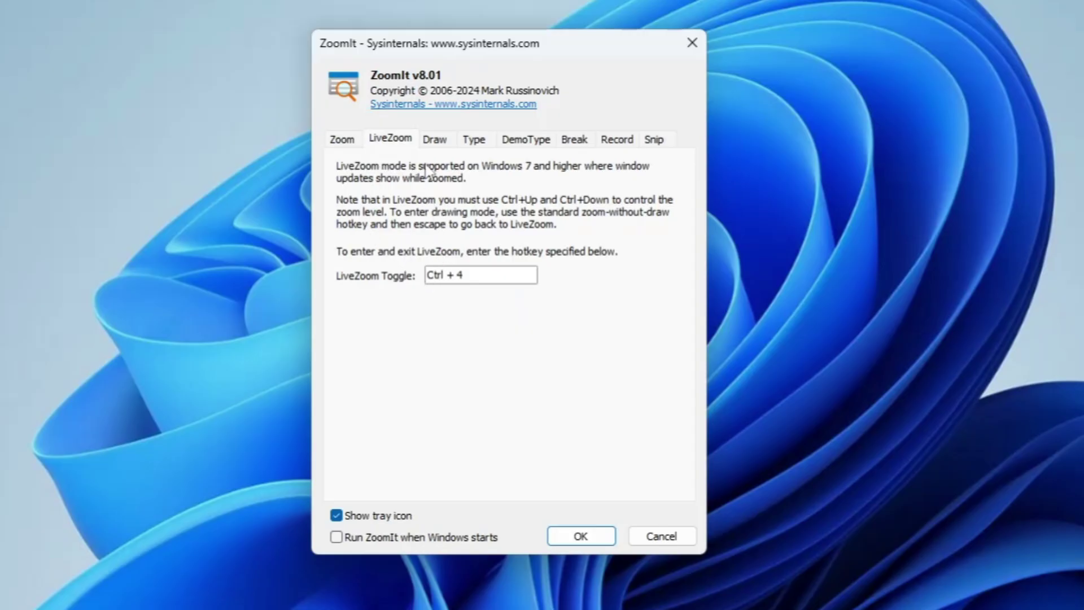
click(417, 194)
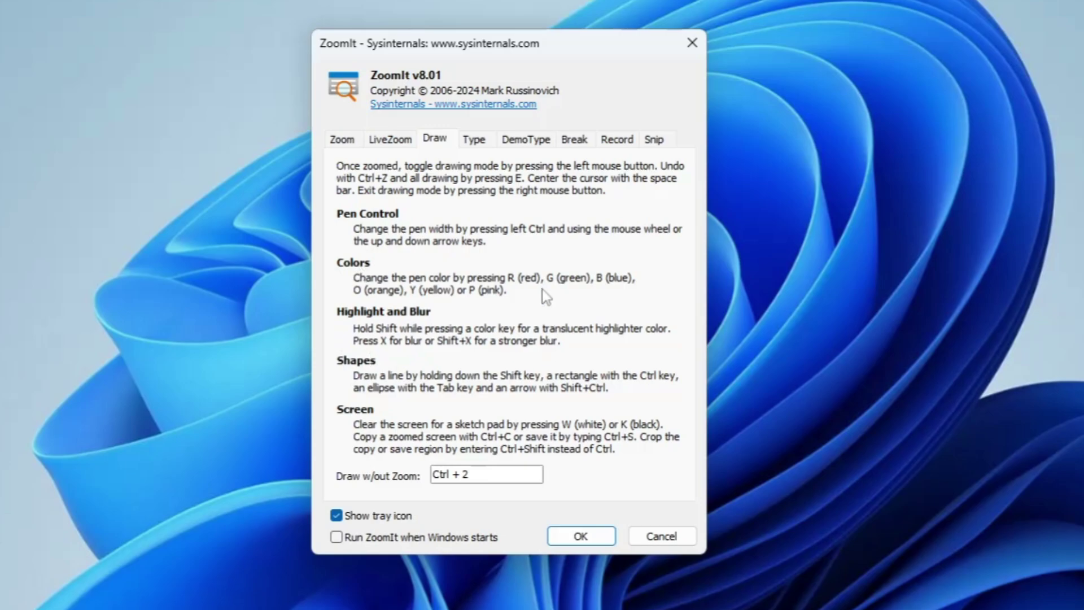
Step: Close ZoomIt options, bring up The Verge in Edge, and cycle the pen through green and blue
click(585, 543)
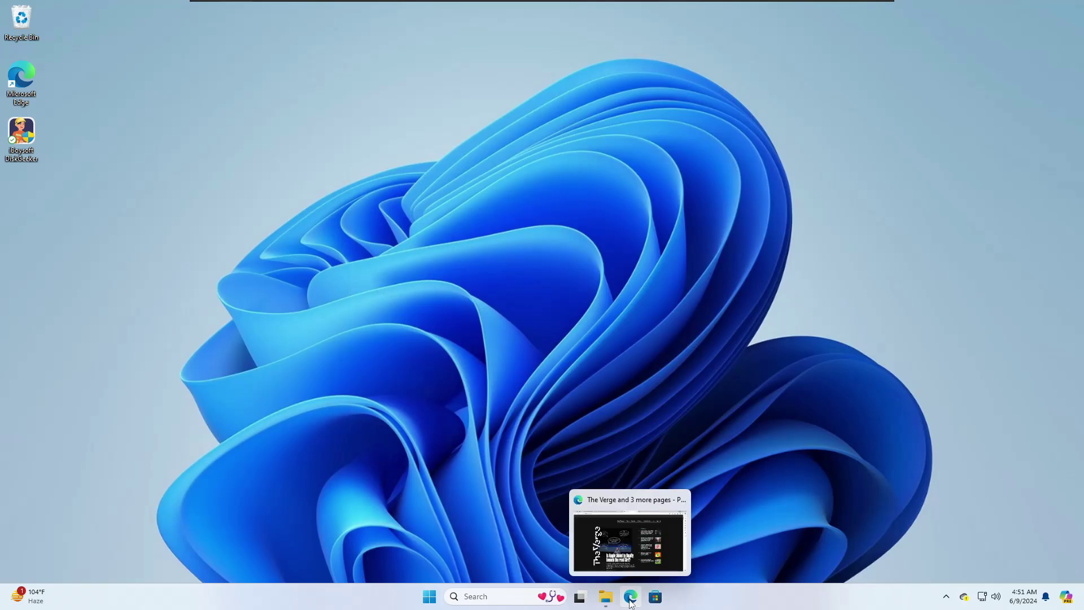
click(631, 598)
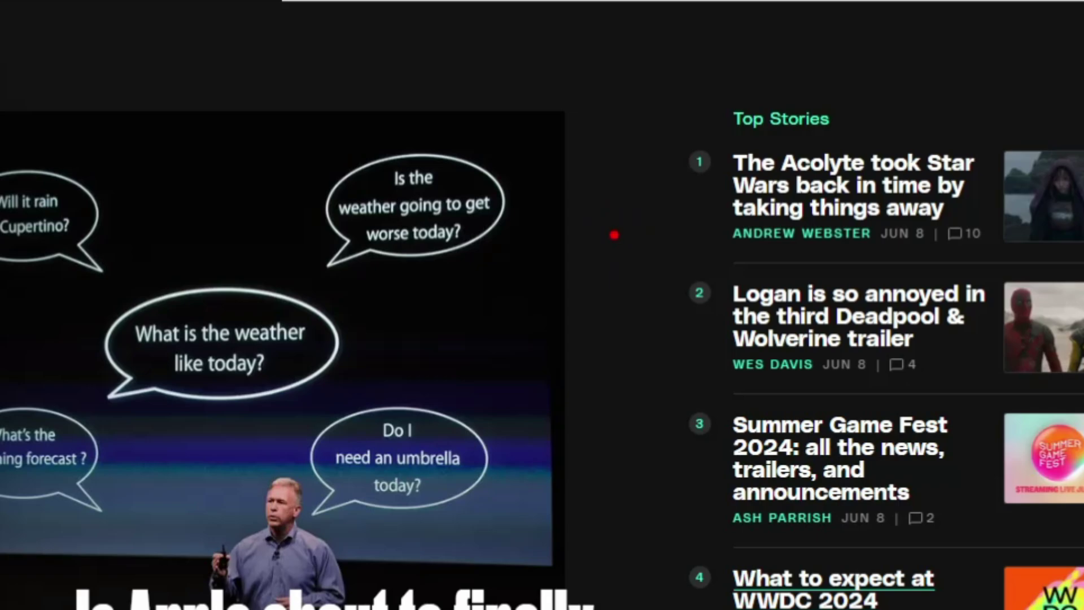
click(615, 235)
click(607, 253)
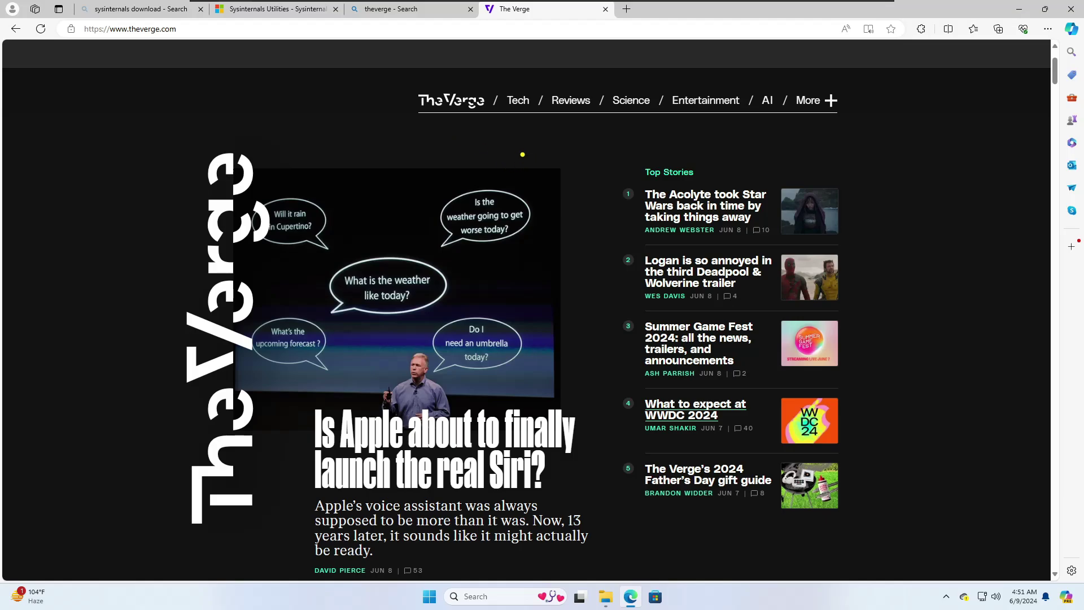
Step: Draw yellow circles, then a blue line, rectangle and arrow at the first Top Stories item
mouse_move(522, 154)
mouse_down()
mouse_move(514, 149)
mouse_move(459, 199)
mouse_move(543, 208)
mouse_move(525, 152)
mouse_up()
mouse_move(596, 160)
mouse_down()
mouse_move(599, 226)
mouse_move(816, 246)
mouse_move(847, 181)
mouse_move(672, 148)
mouse_move(586, 157)
mouse_up()
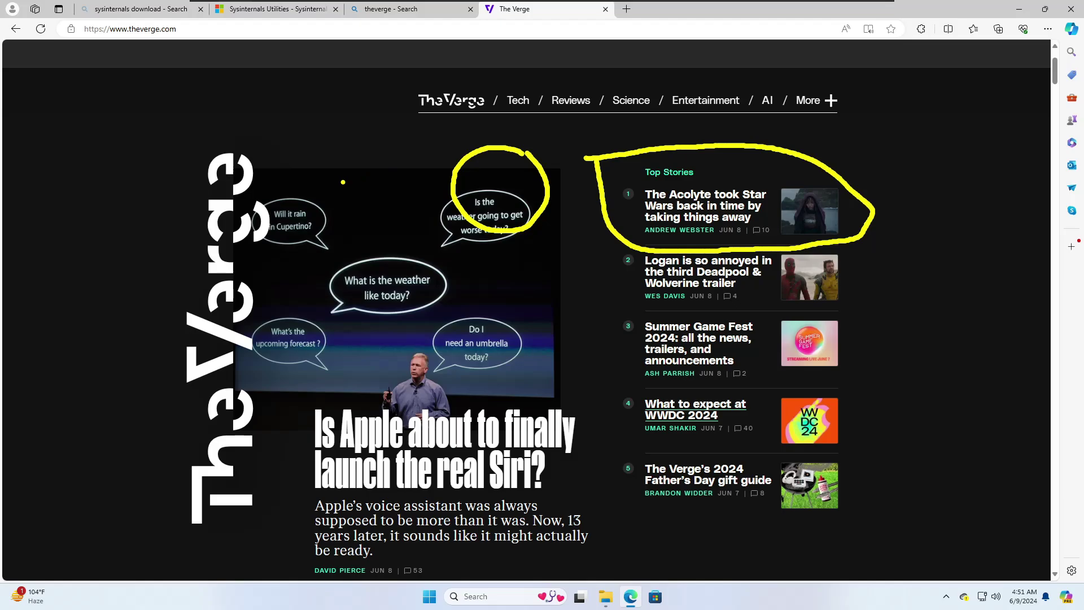
key(b)
mouse_move(304, 143)
mouse_down()
mouse_move(593, 419)
mouse_move(729, 509)
mouse_move(536, 373)
mouse_move(398, 140)
mouse_move(927, 140)
mouse_up()
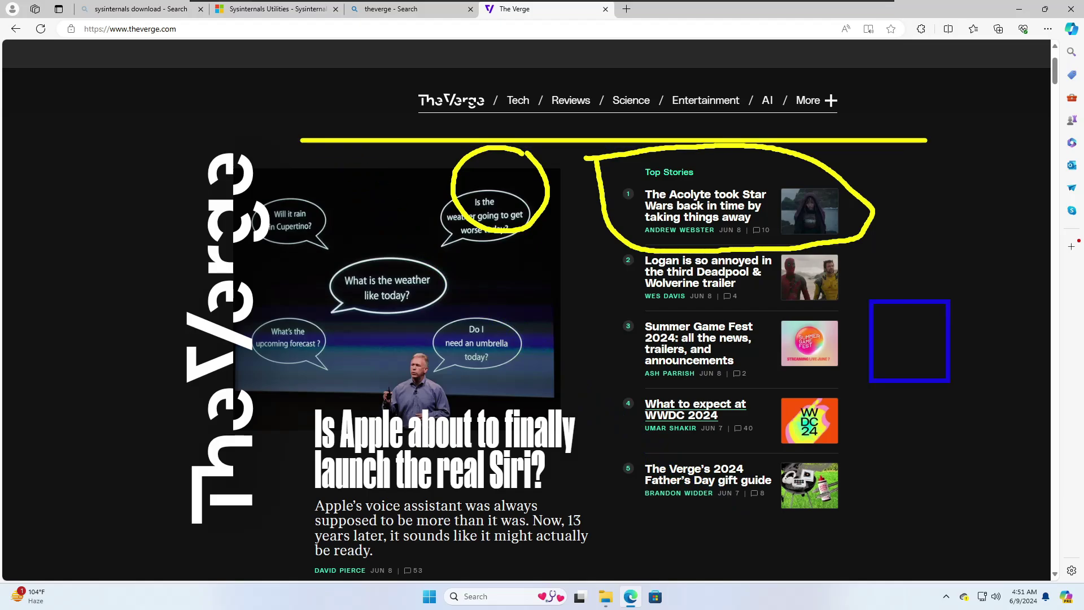
mouse_move(950, 381)
mouse_down()
mouse_move(1011, 443)
mouse_move(960, 435)
mouse_move(943, 373)
mouse_move(956, 356)
mouse_move(1029, 353)
mouse_move(770, 345)
mouse_move(553, 355)
mouse_up()
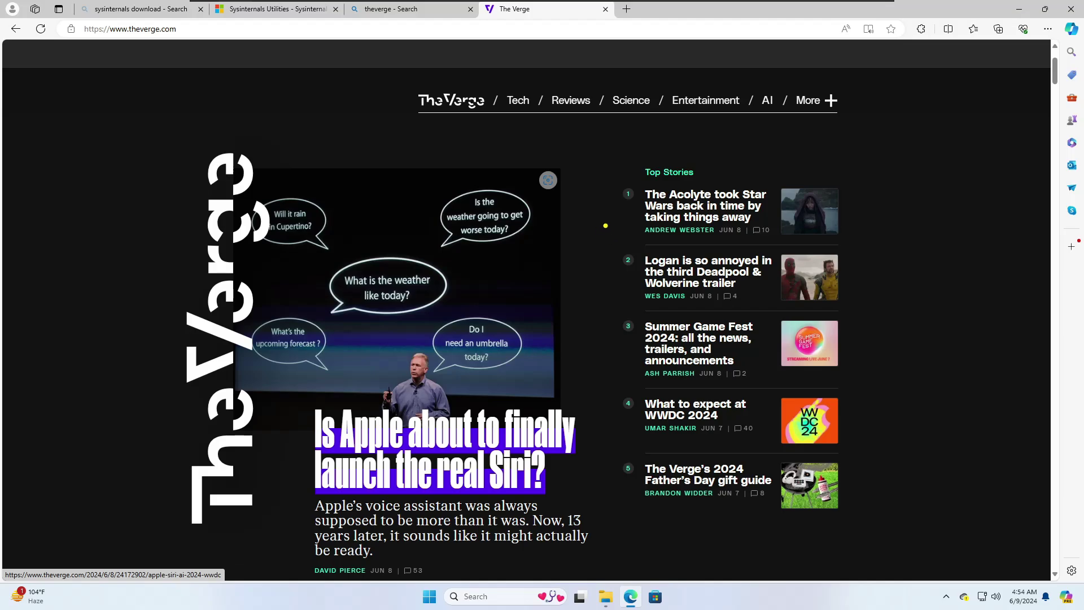
mouse_move(606, 225)
mouse_down()
mouse_move(583, 261)
mouse_move(606, 223)
mouse_up()
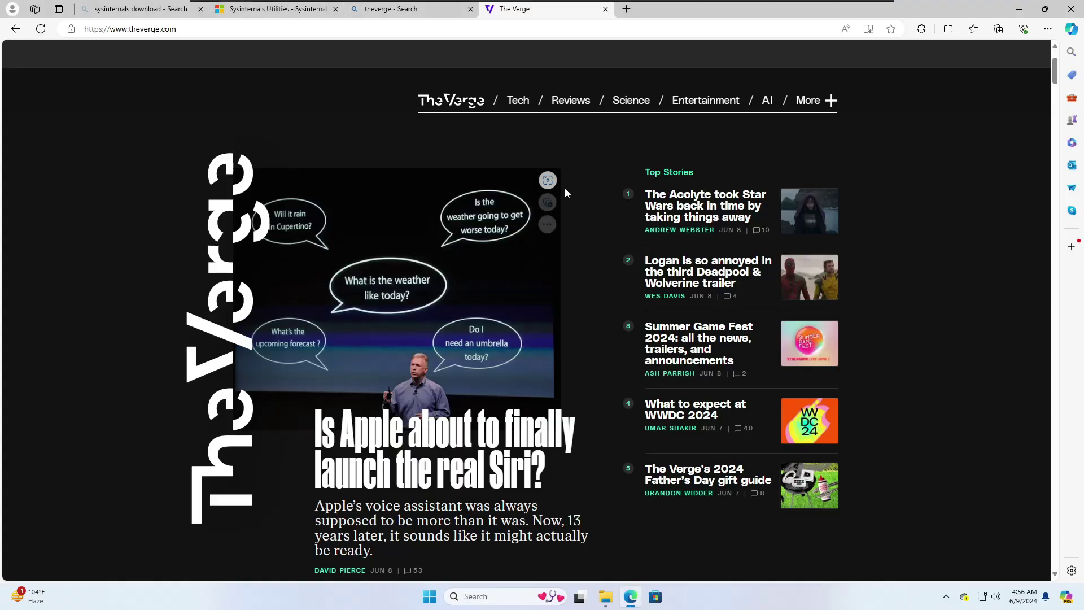
Step: Open ZoomIt Options from the tray, minimize Edge, and view the DemoType and Break settings
click(947, 598)
right_click(913, 562)
click(944, 482)
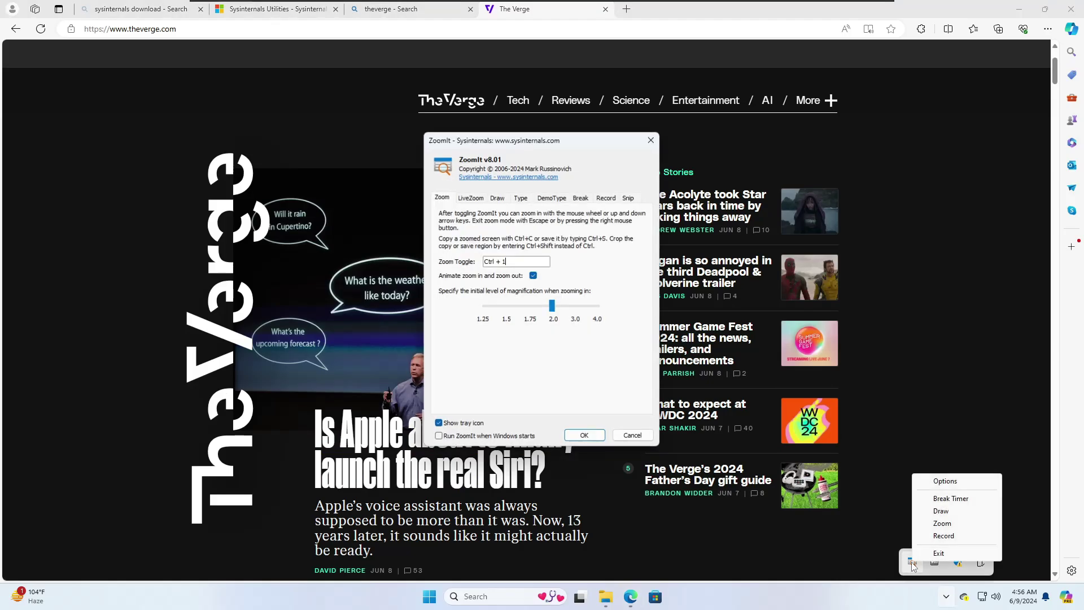
click(1019, 10)
click(552, 198)
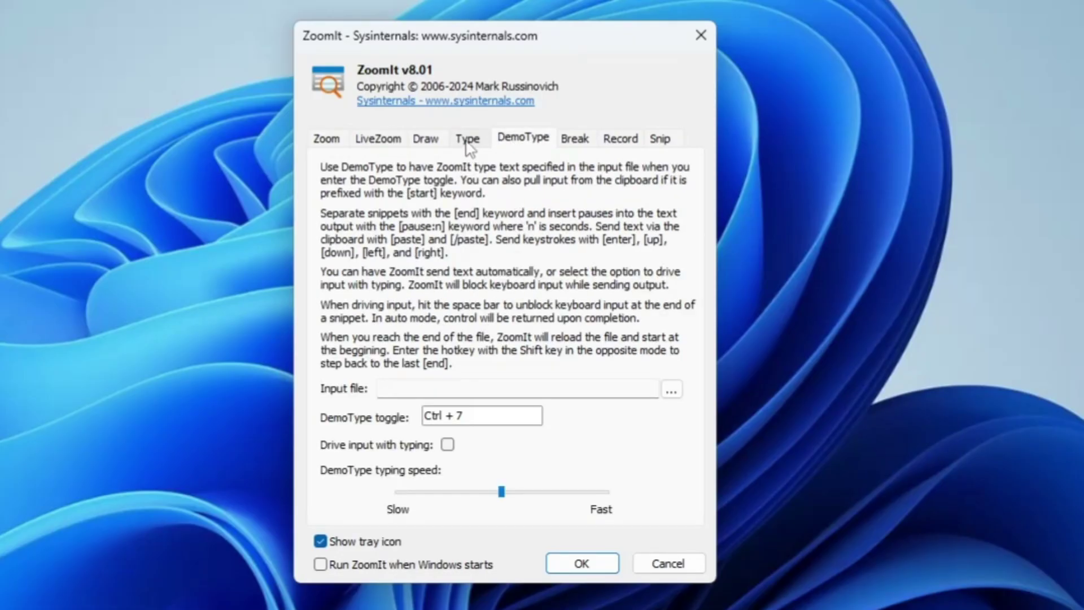
click(576, 140)
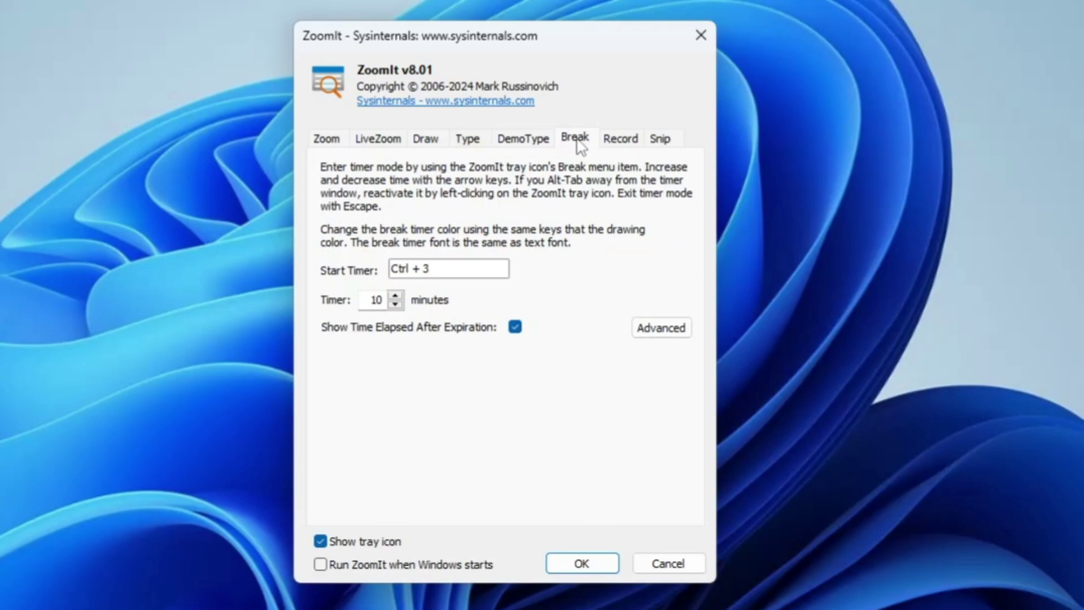
Step: Reposition the options window, review the Record and Snip settings, and close ZoomIt options
drag(485, 39, 375, 12)
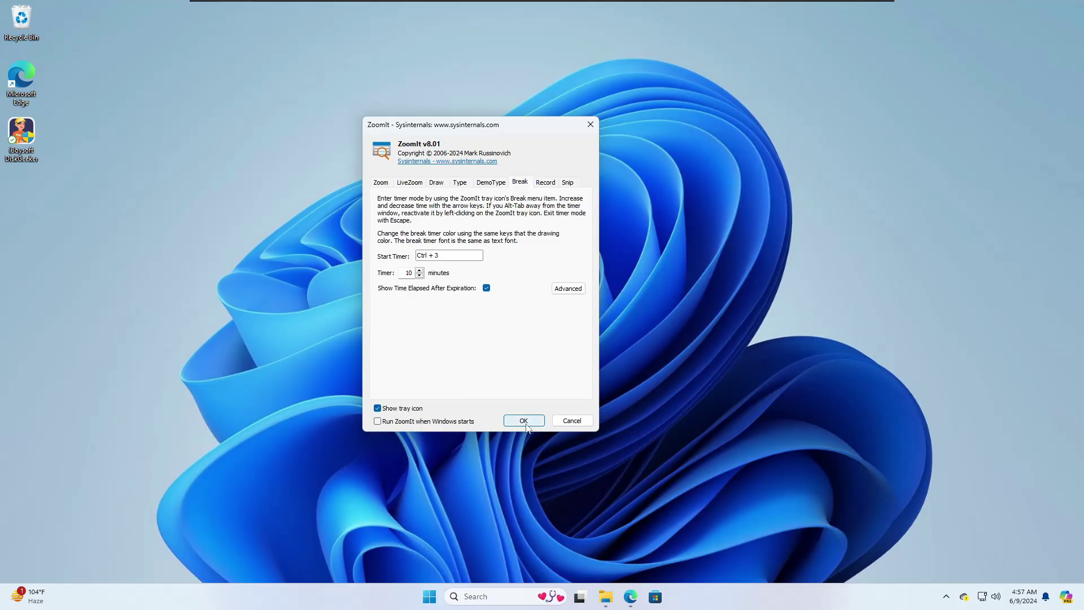
click(525, 421)
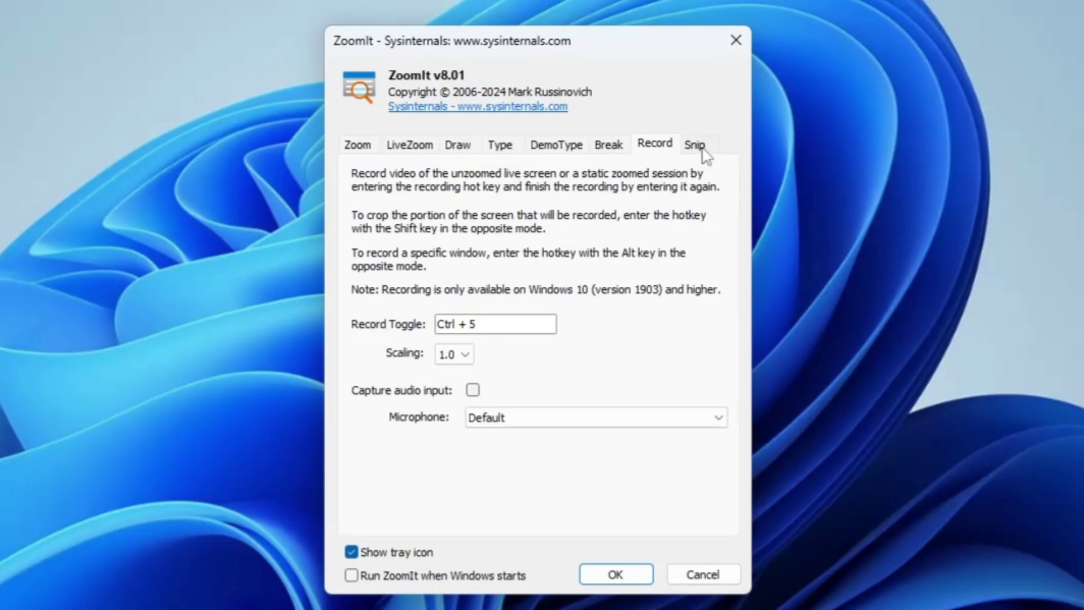
click(703, 150)
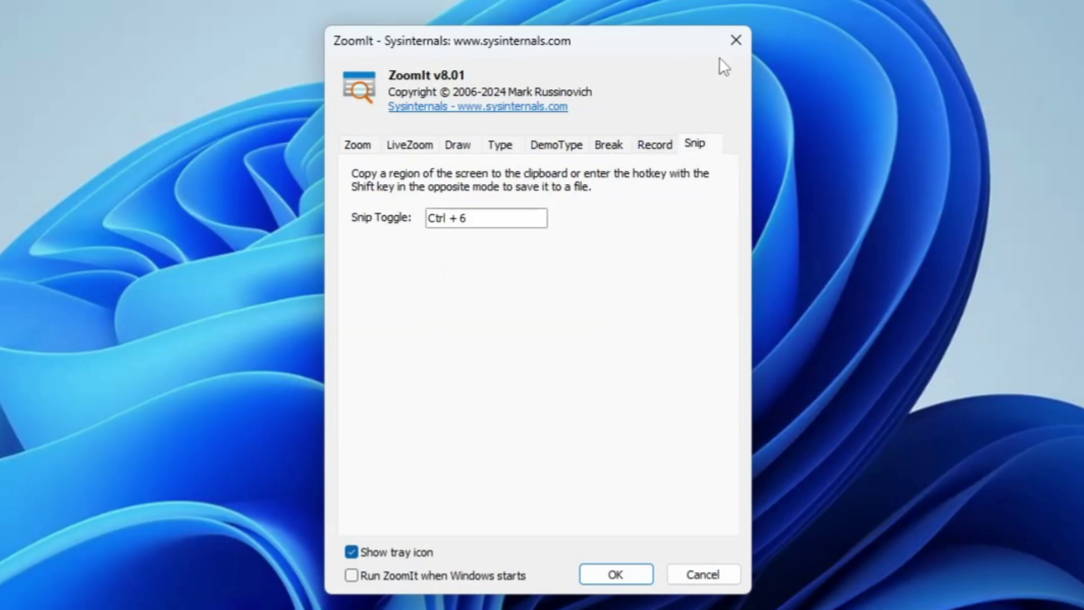
click(735, 40)
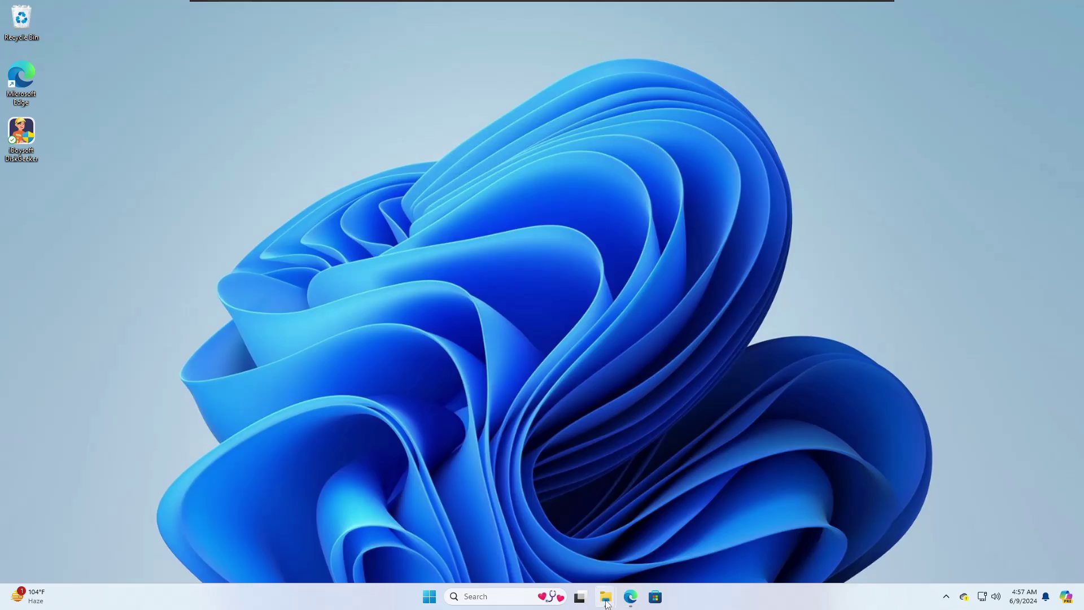
Step: Launch Procmon64 from the SysinternalsSuite folder, accepting its license and admin prompt
mouse_move(606, 604)
click(639, 547)
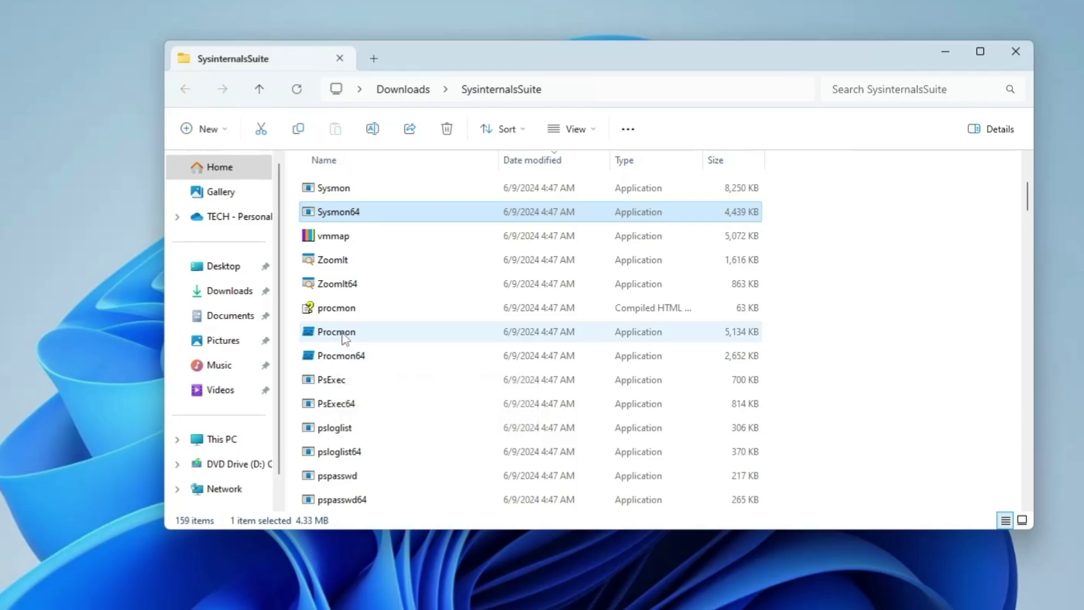
double_click(355, 357)
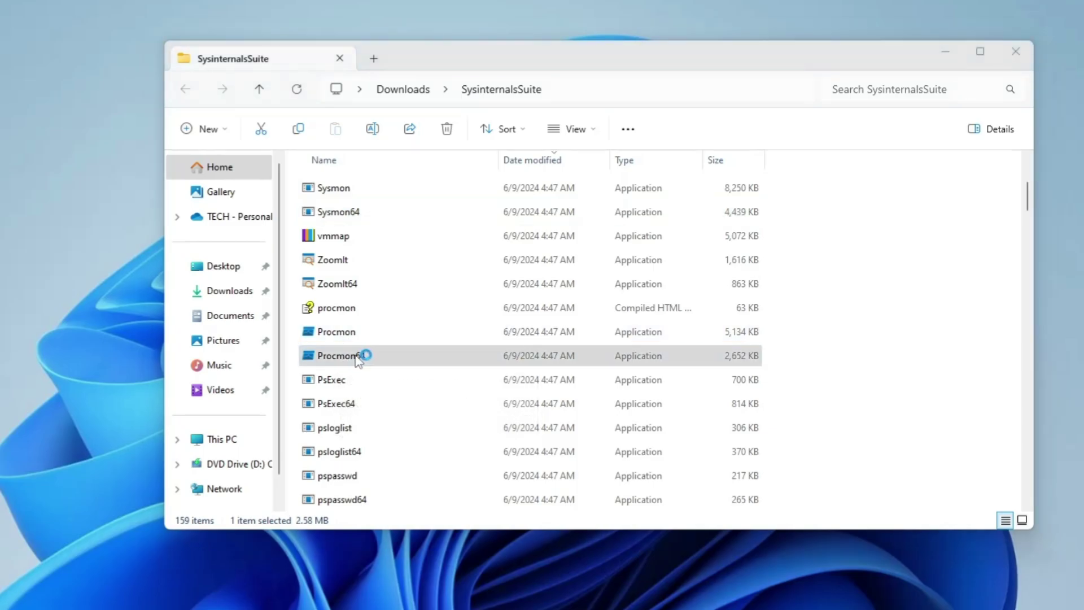
click(552, 460)
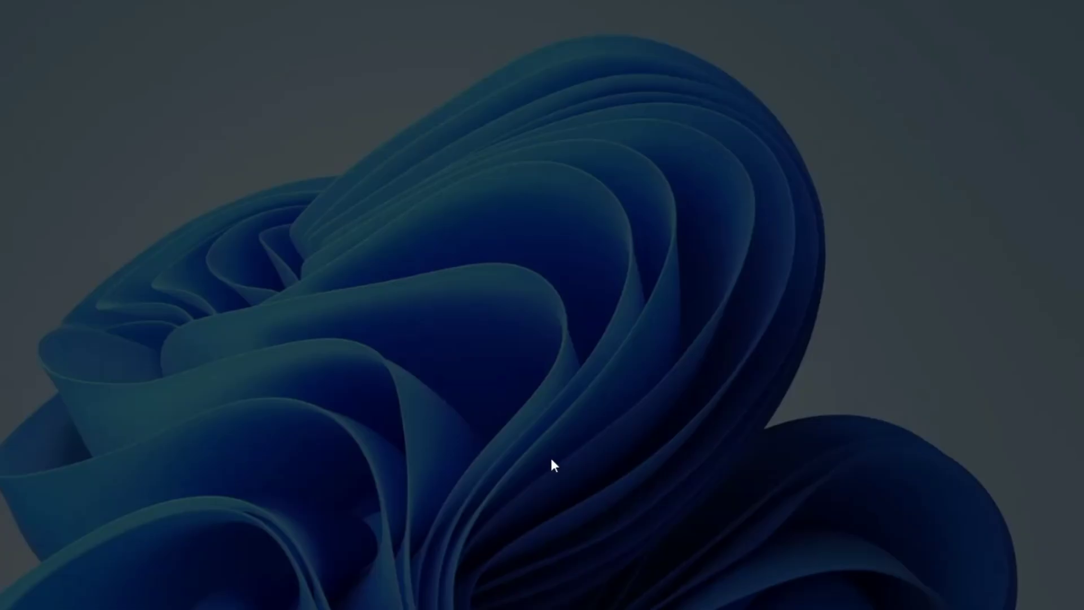
click(466, 489)
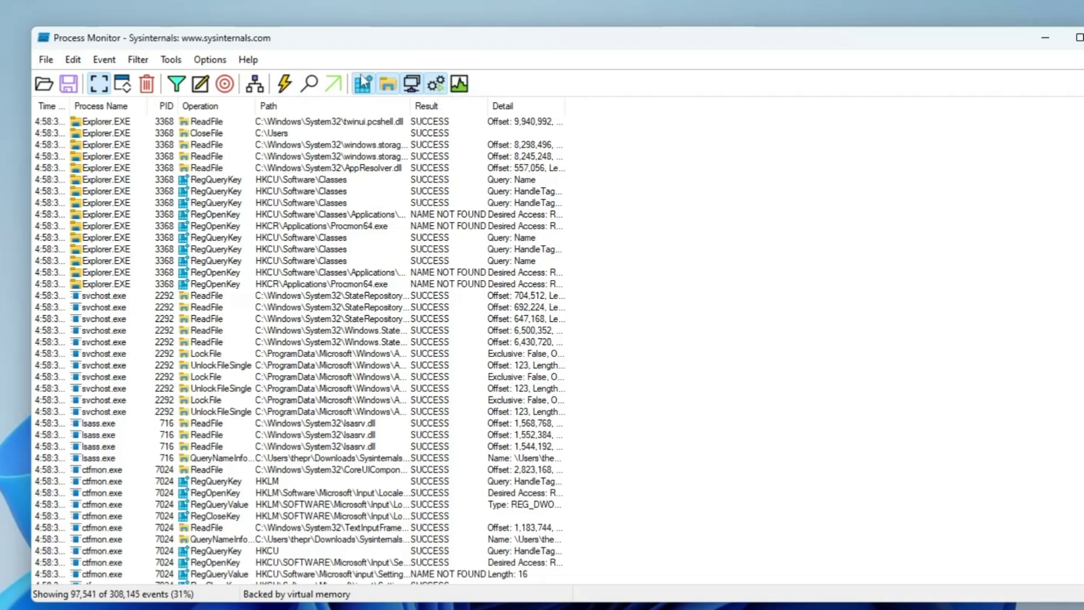
Step: Check the Explorer.EXE AppResolver.dll event's process details, then exclude all earlier events
right_click(111, 172)
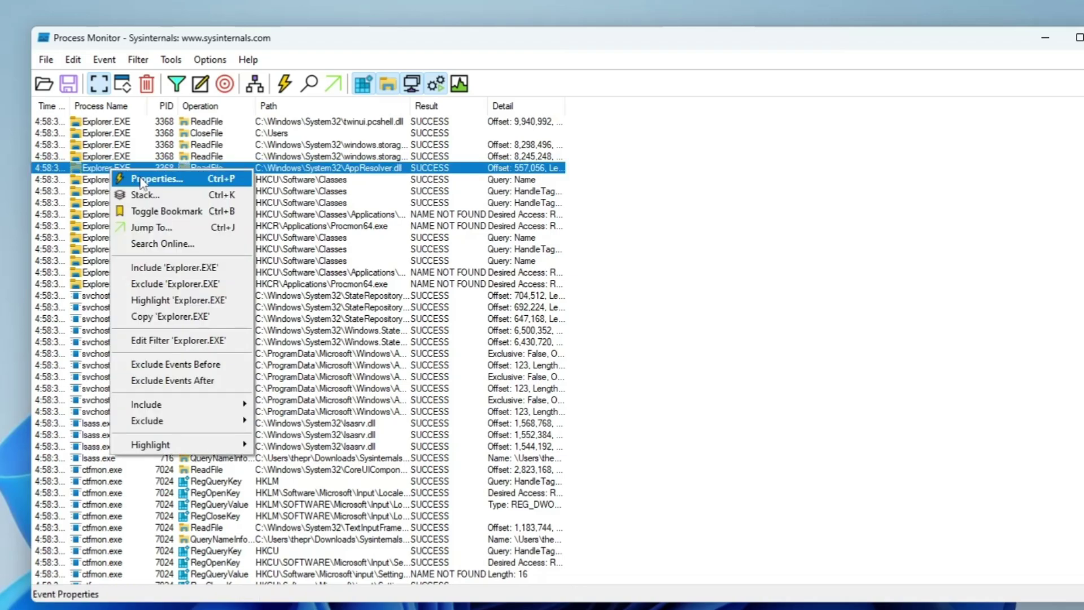
click(148, 179)
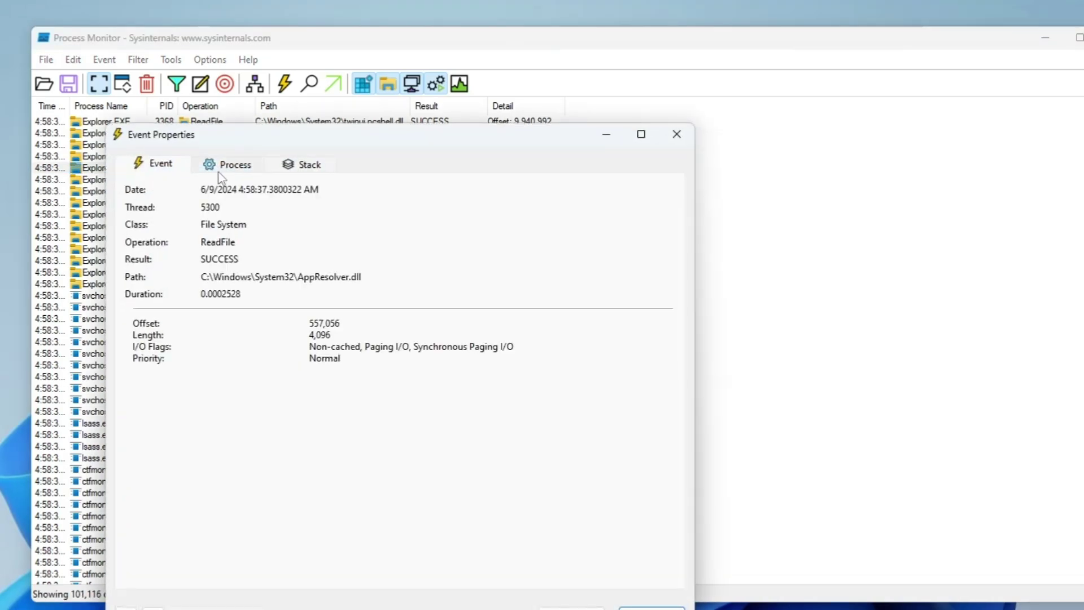
click(221, 173)
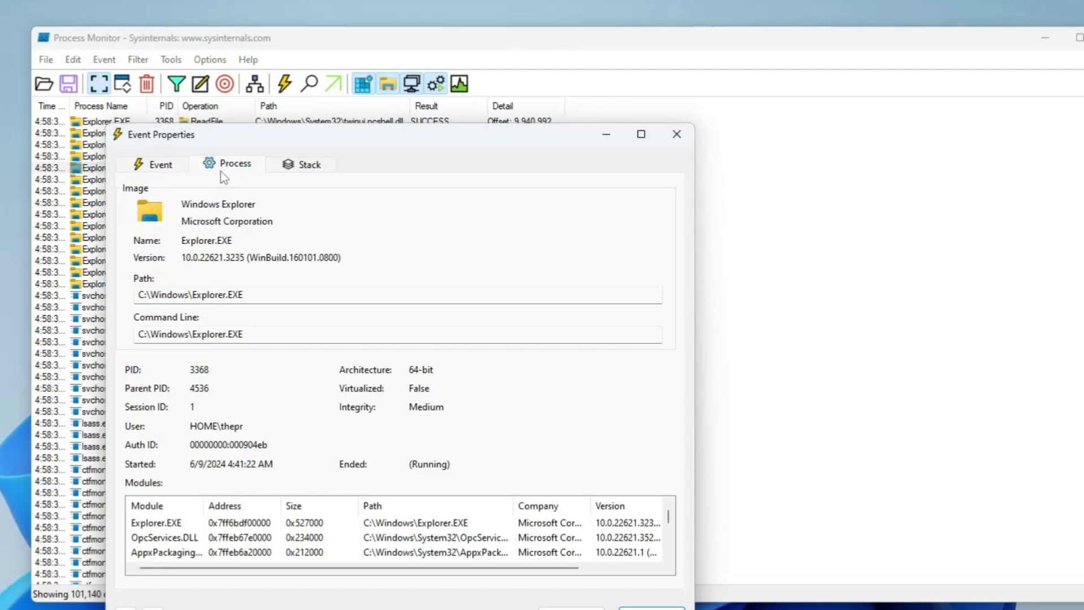
click(676, 134)
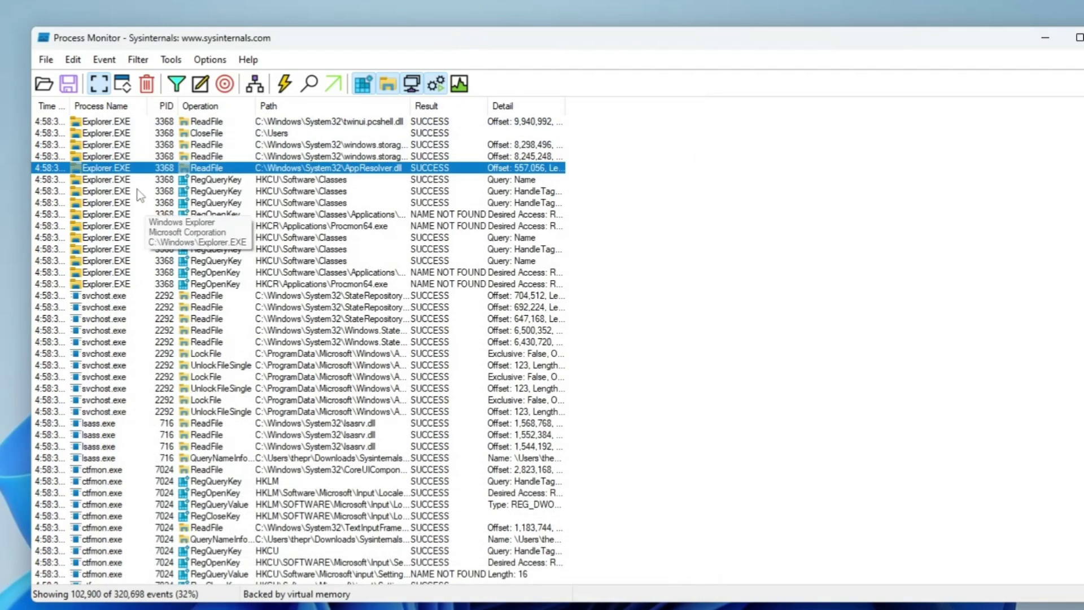
right_click(124, 170)
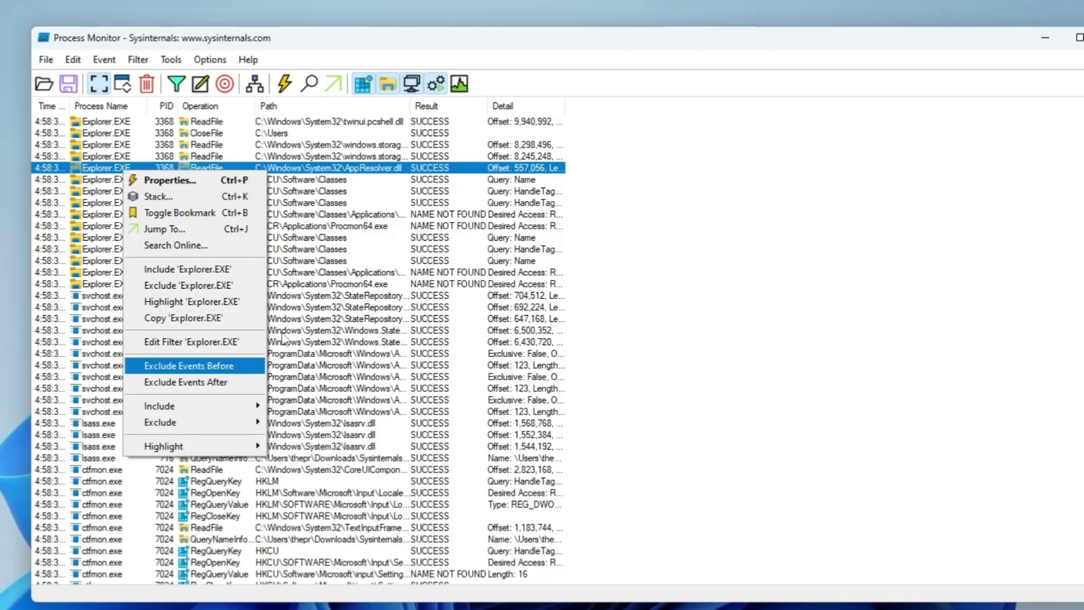
click(189, 366)
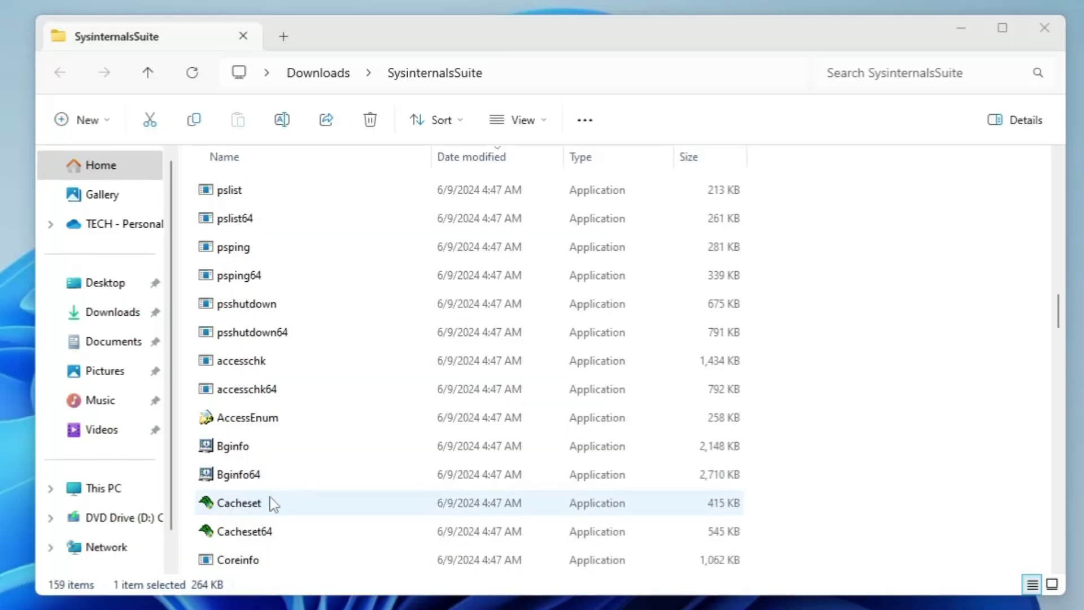
Step: Run Cacheset64 as administrator, accept its license, and position its cache dialog on the clear desktop
click(264, 534)
double_click(264, 533)
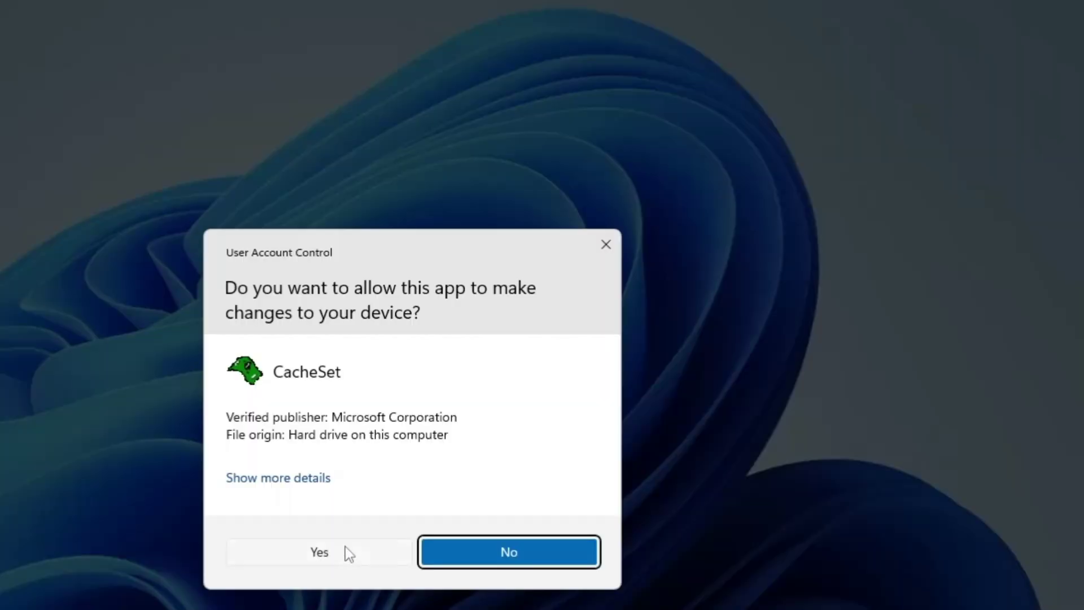
click(374, 559)
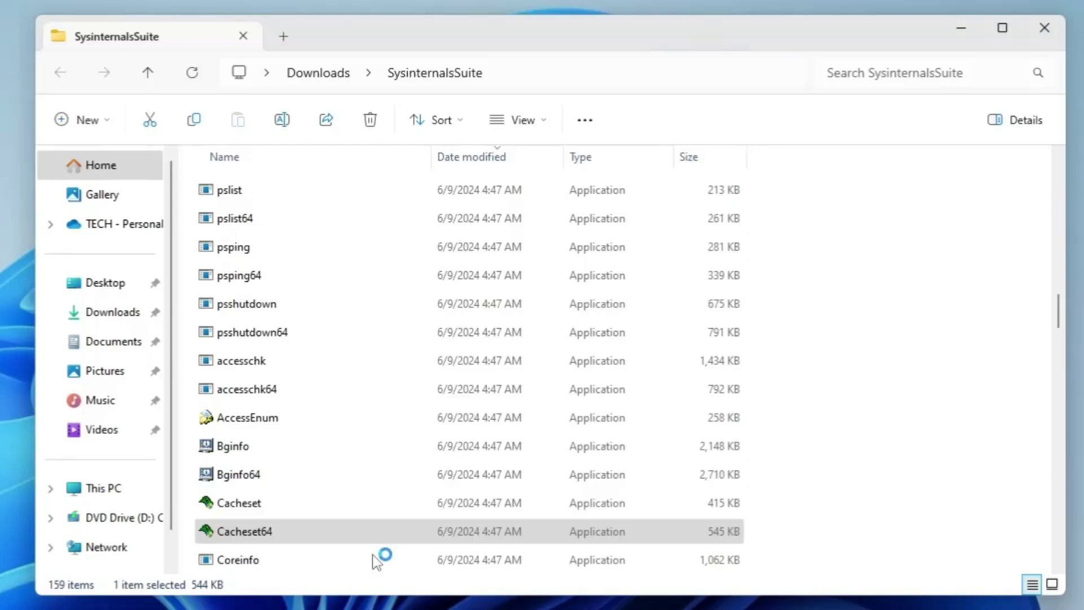
click(506, 575)
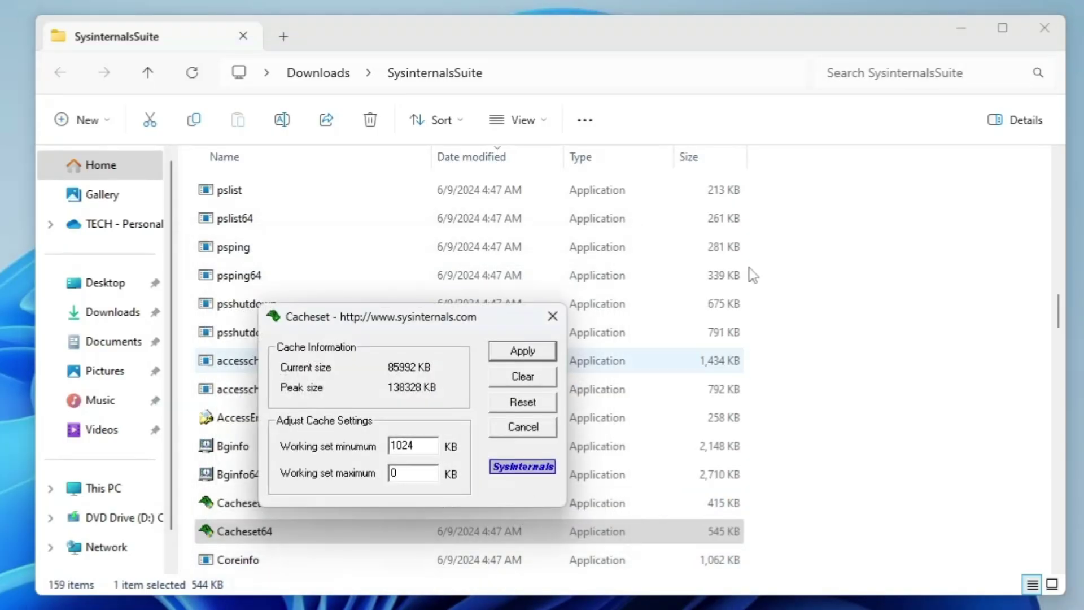
click(961, 28)
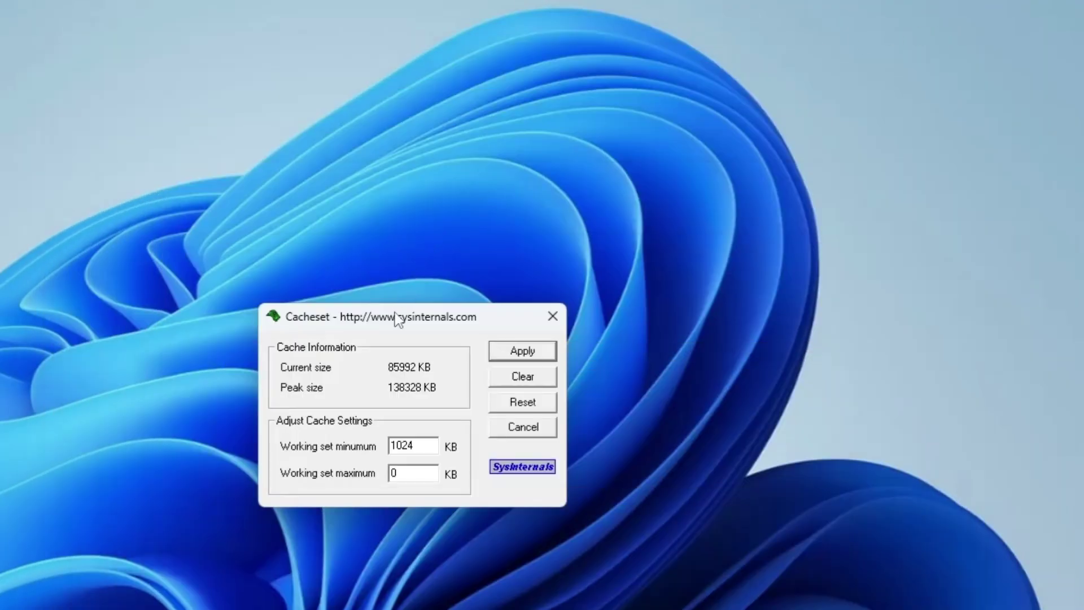
drag(396, 314, 376, 281)
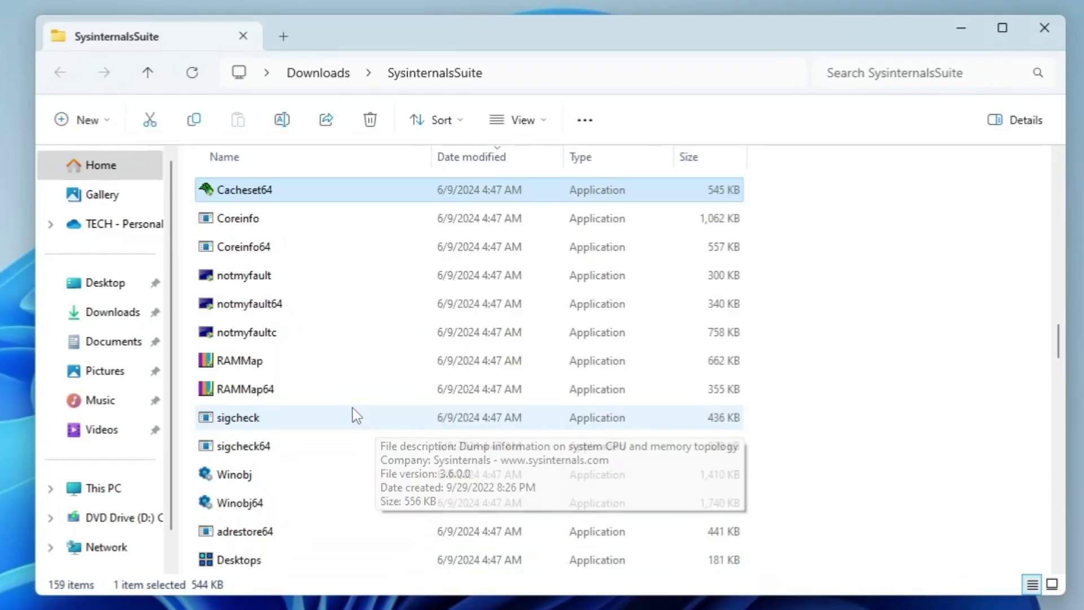
Step: Run RAMMap64 as administrator, accept its license, and move its window up and right
double_click(249, 396)
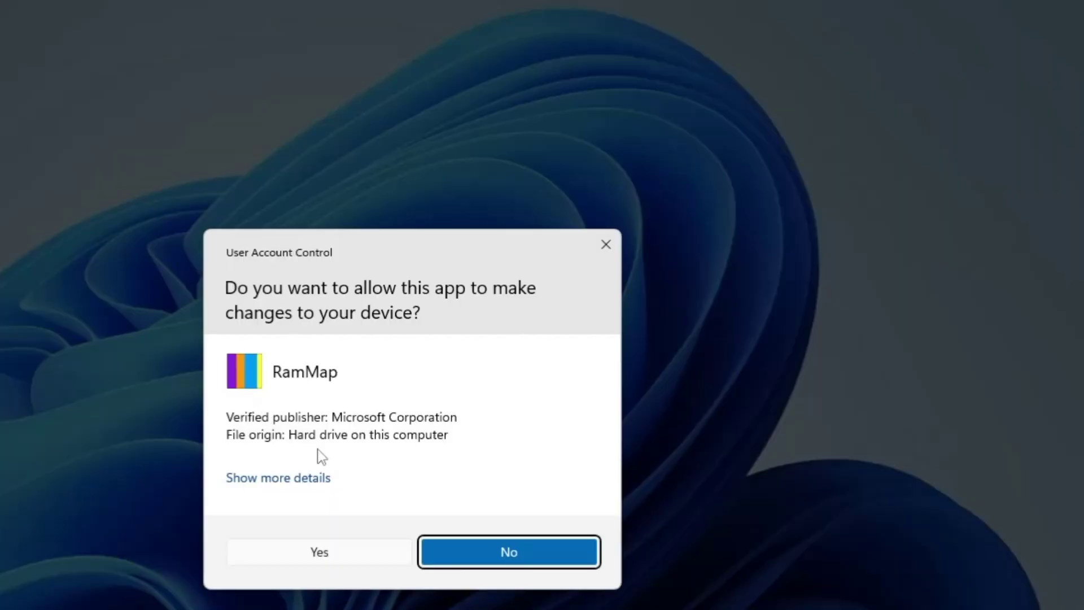
click(354, 546)
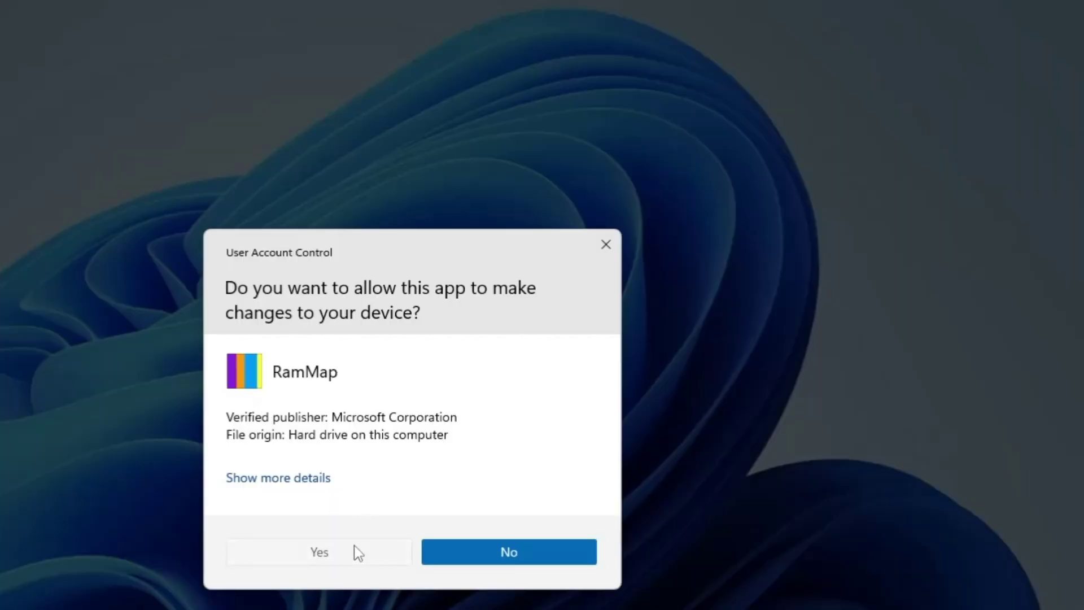
click(512, 513)
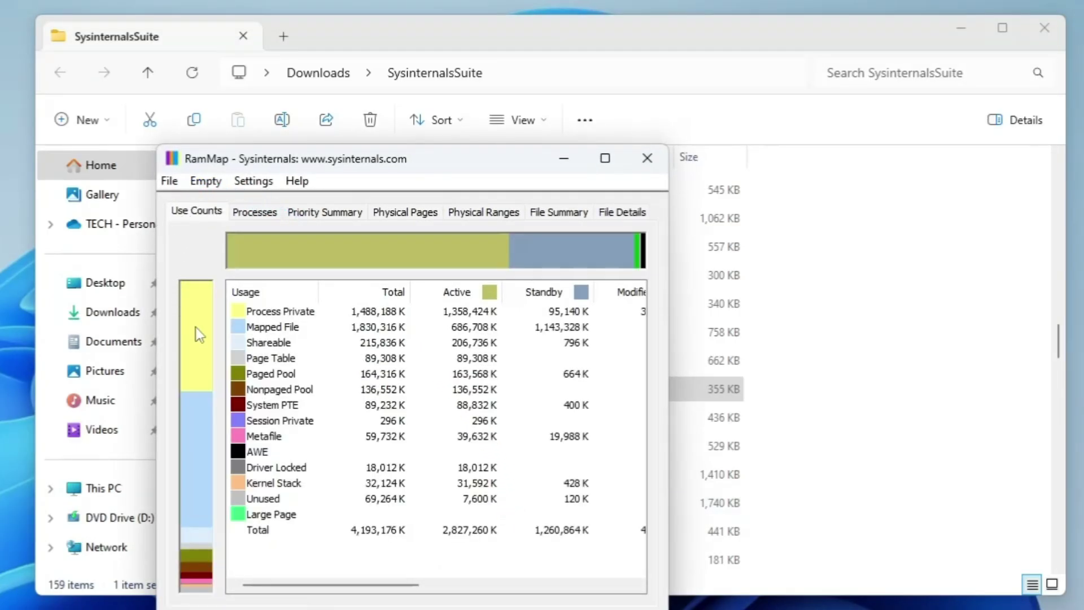
drag(448, 159, 676, 64)
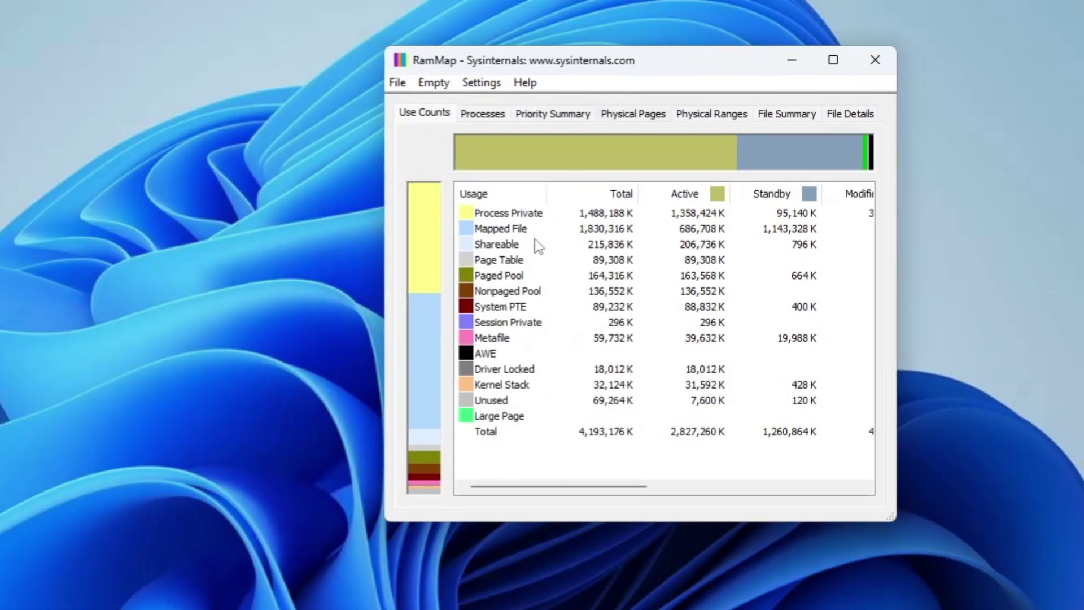
Step: Open Task Manager's Performance view showing Memory usage
key(super+x)
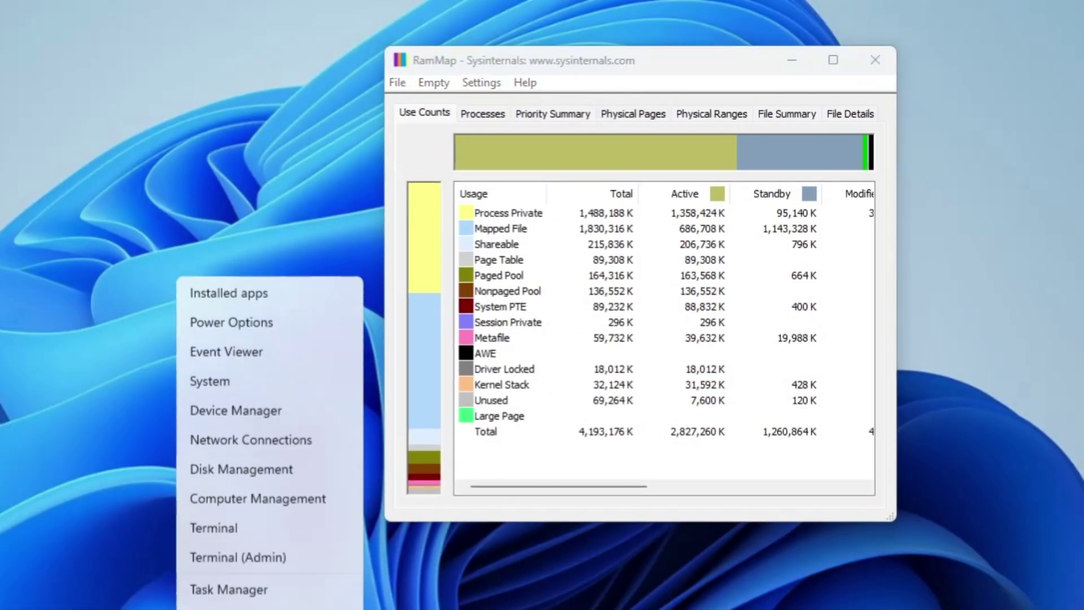
click(229, 571)
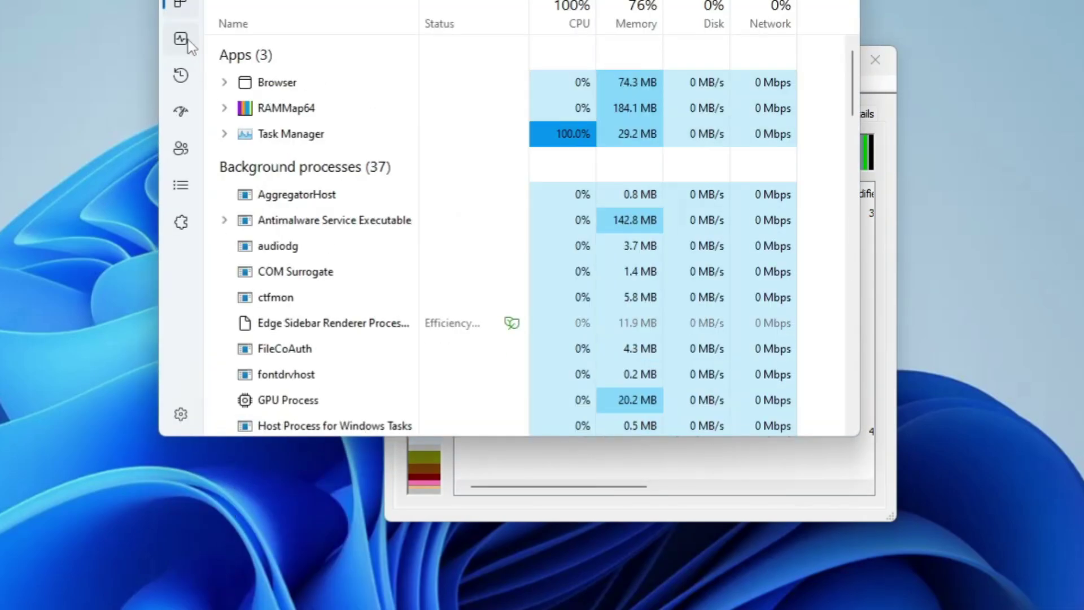
click(181, 39)
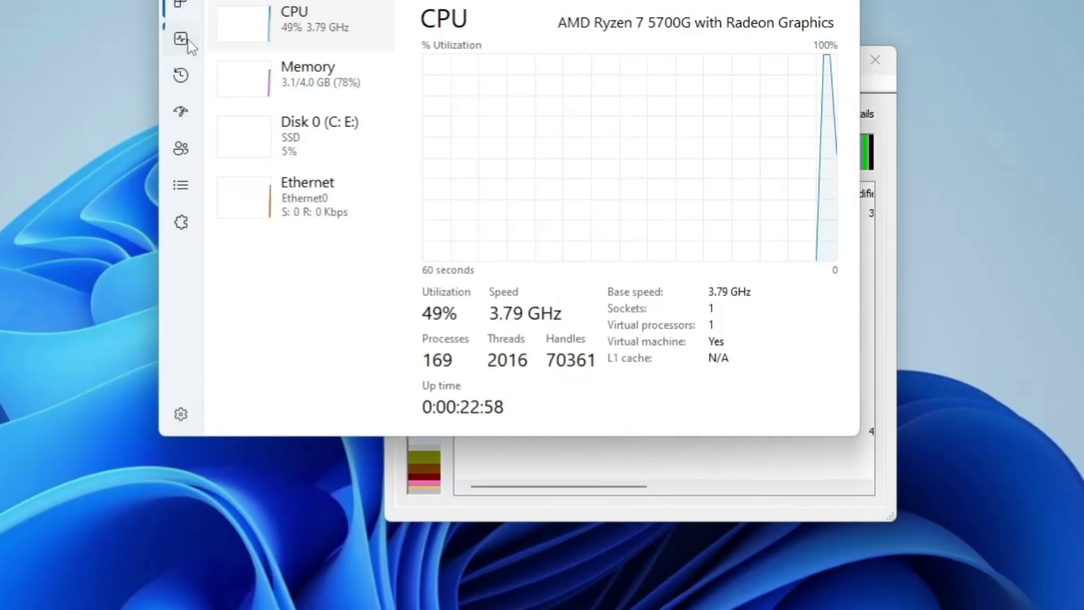
click(351, 76)
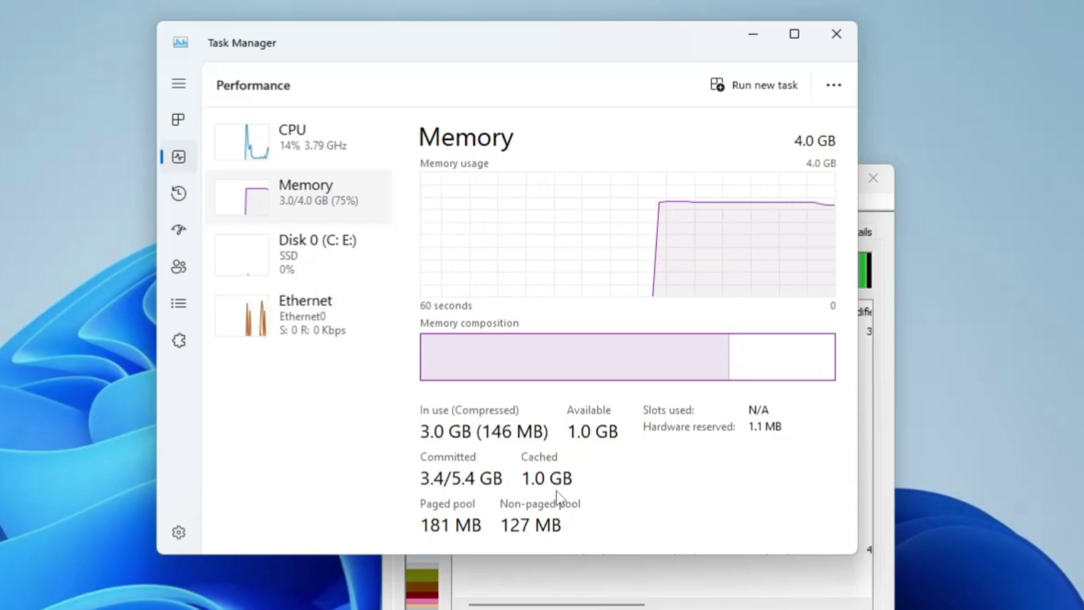
Step: Arrange Task Manager beside RAMMap and use RAMMap's Empty Standby List to free cached memory
drag(588, 36, 353, 129)
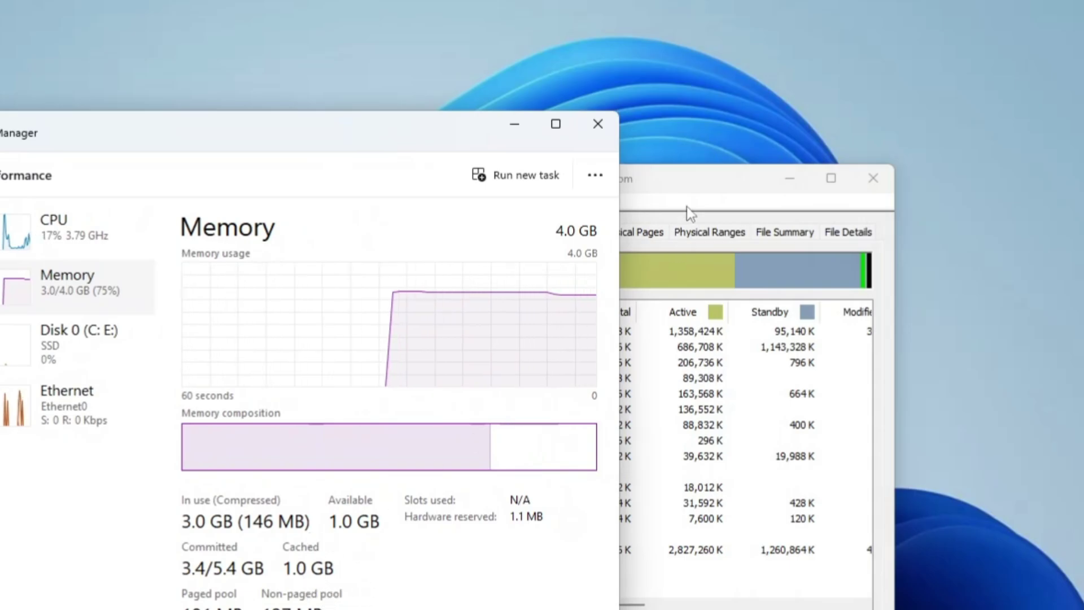
drag(687, 181, 735, 191)
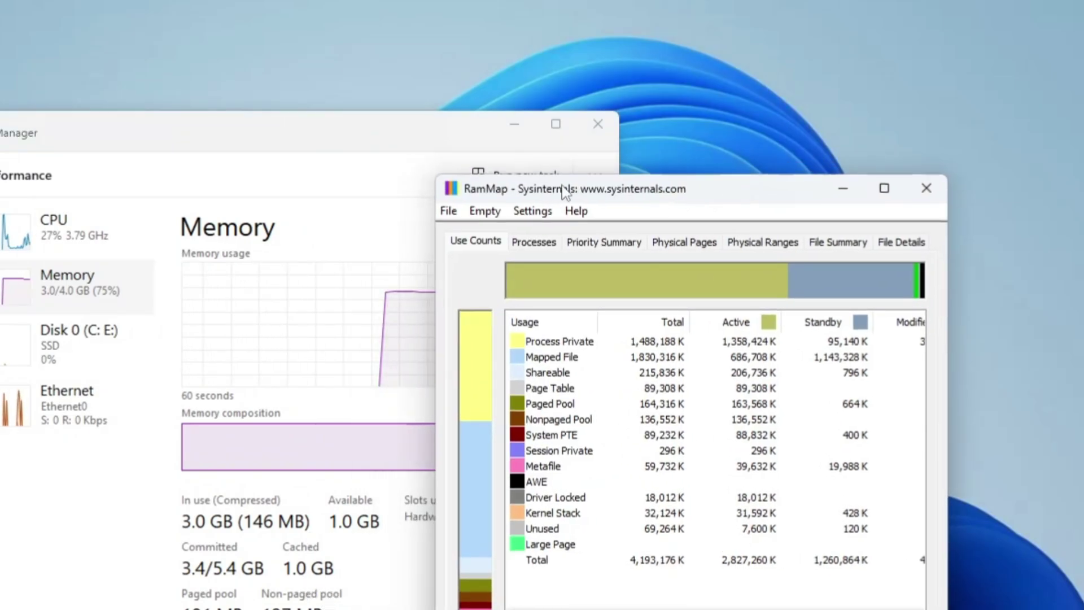
click(484, 213)
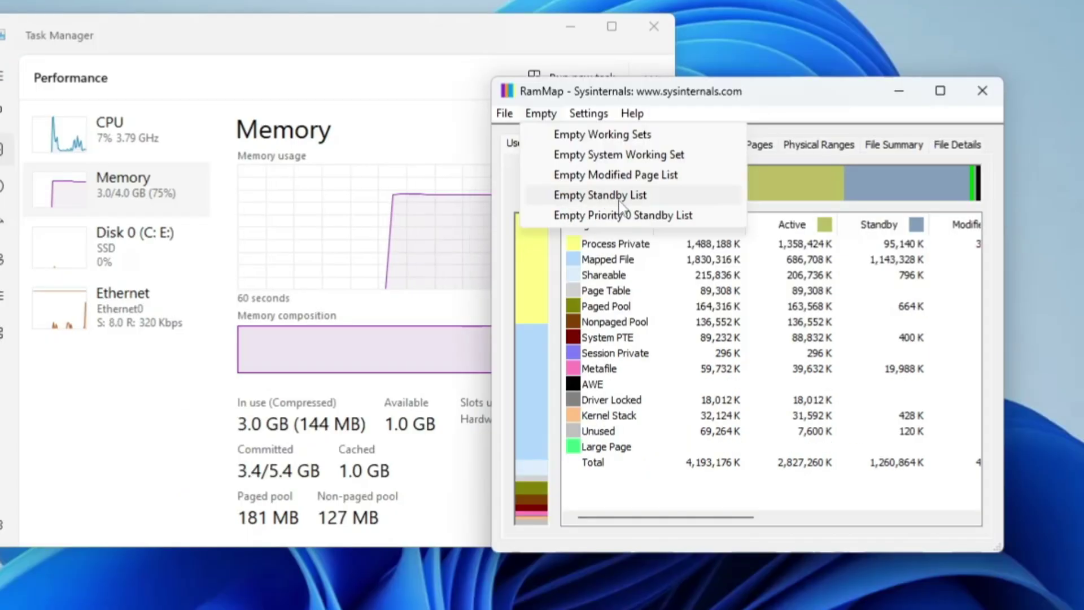
click(620, 195)
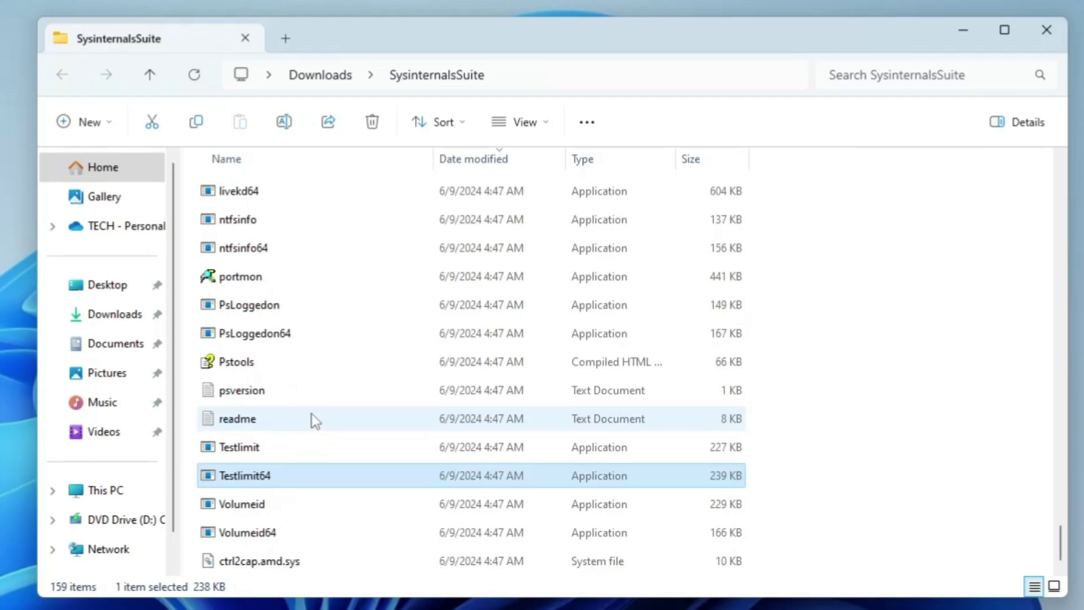
scroll(312, 415, up, 2)
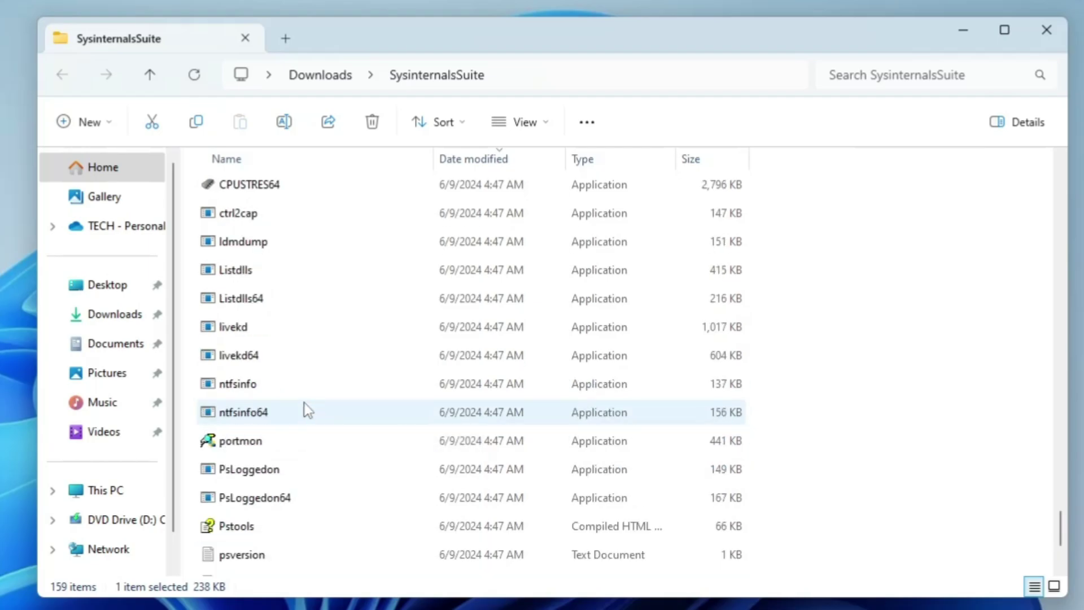
scroll(304, 402, up, 15)
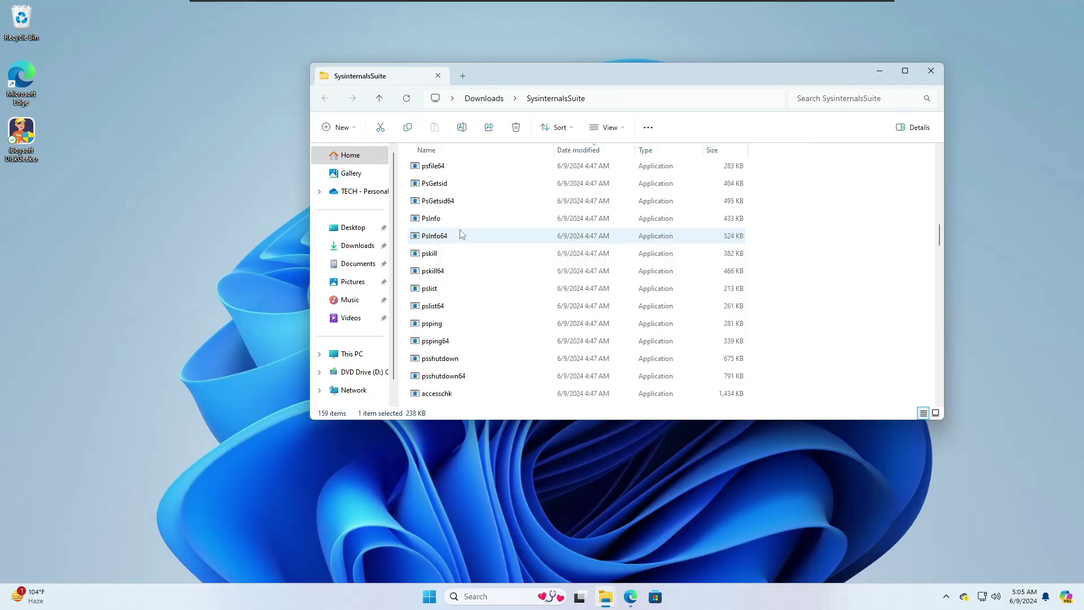
mouse_move(462, 234)
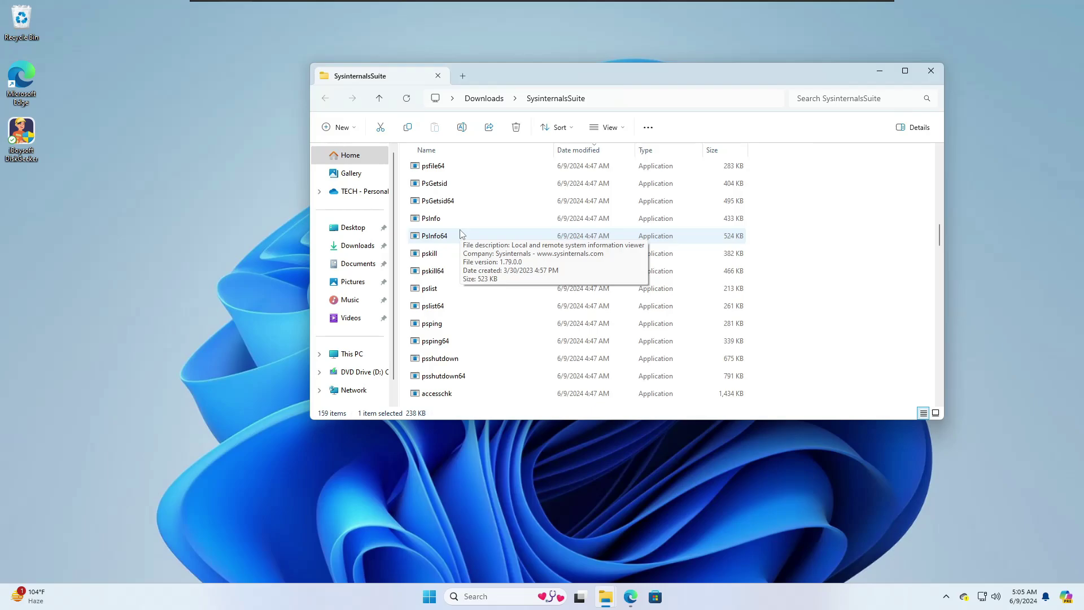